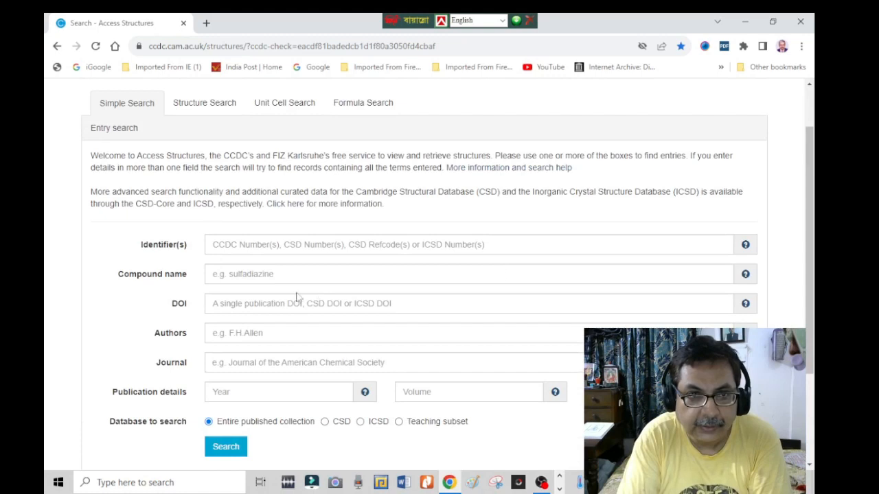
- Search the entire published collection in Access Structures for the compound name graphite
{"action": "left_click", "coordinate": [263, 276]}
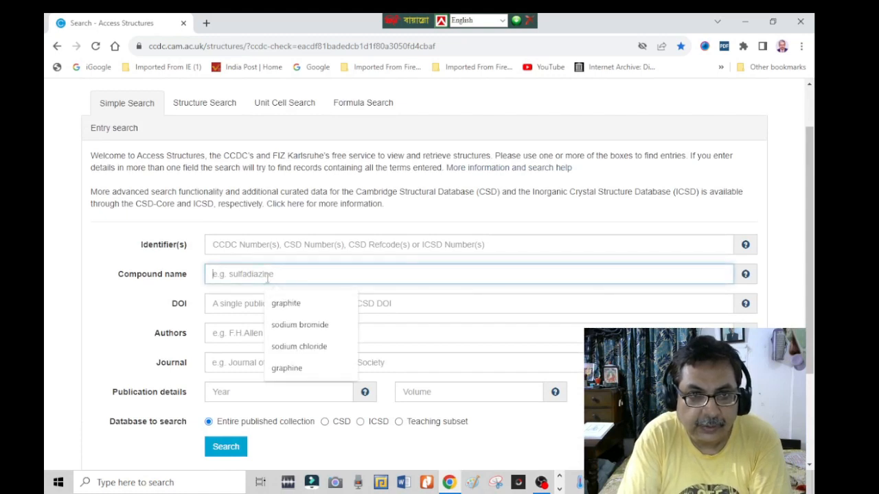
{"action": "left_click", "coordinate": [289, 306]}
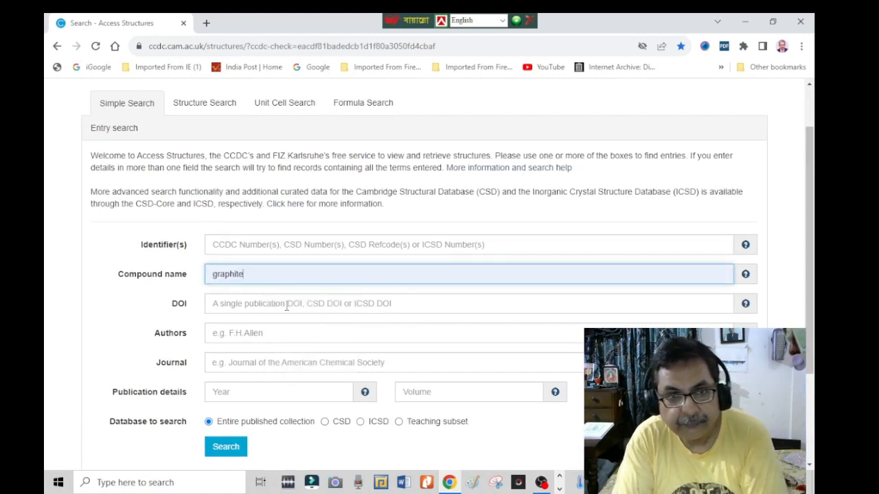
{"action": "scroll", "coordinate": [426, 322], "scroll_direction": "down", "scroll_amount": 2}
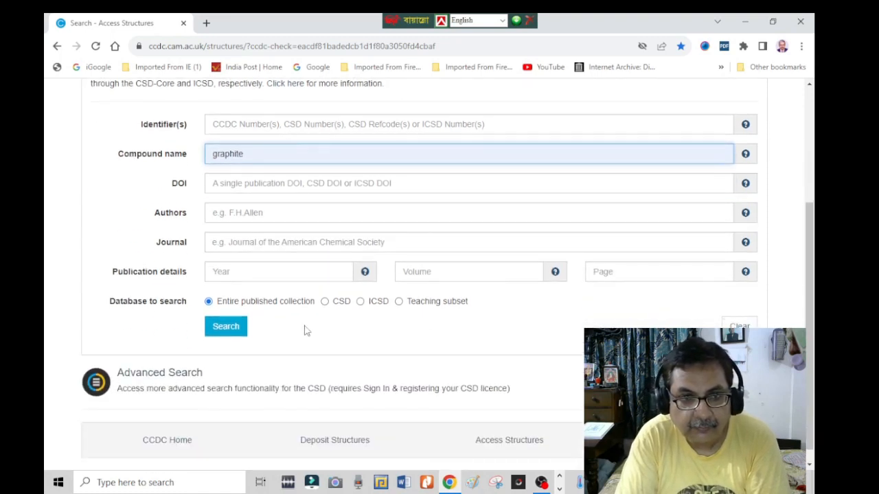
{"action": "left_click", "coordinate": [227, 327]}
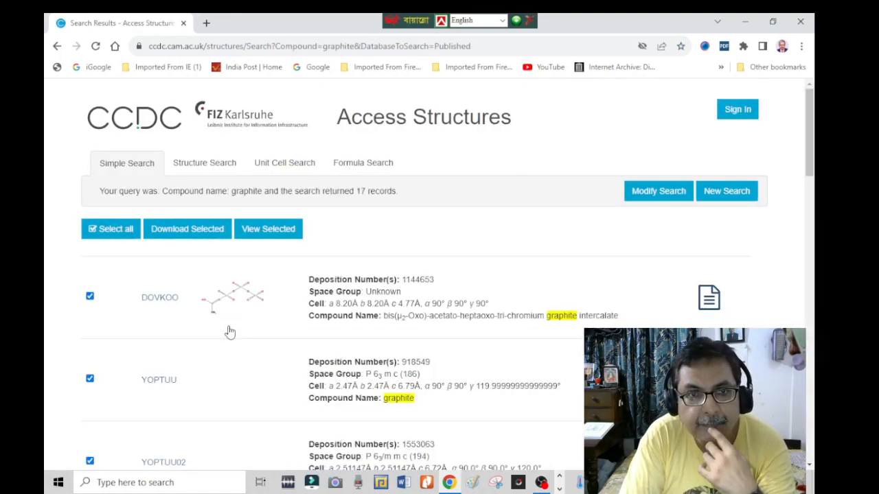
- Open the graphite entry YOPTUU and examine its 3D structure, additional details and associated publication
{"action": "scroll", "coordinate": [163, 391], "scroll_direction": "down", "scroll_amount": 2}
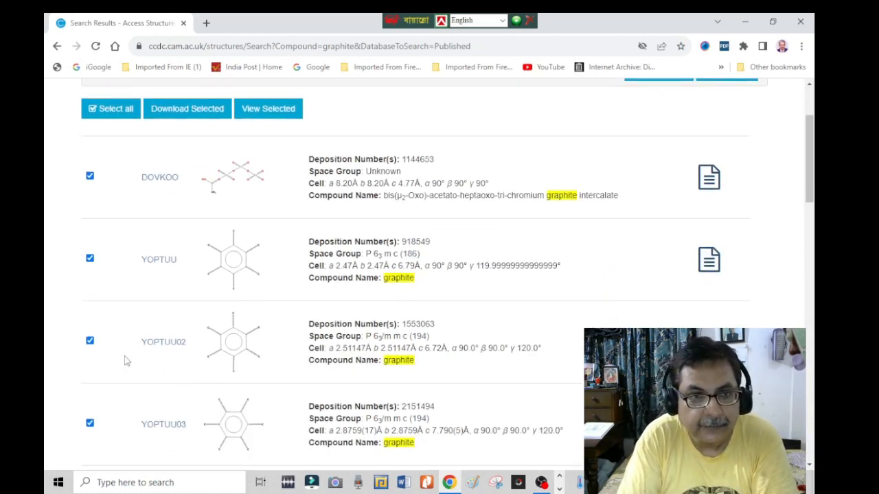
{"action": "left_click", "coordinate": [159, 260]}
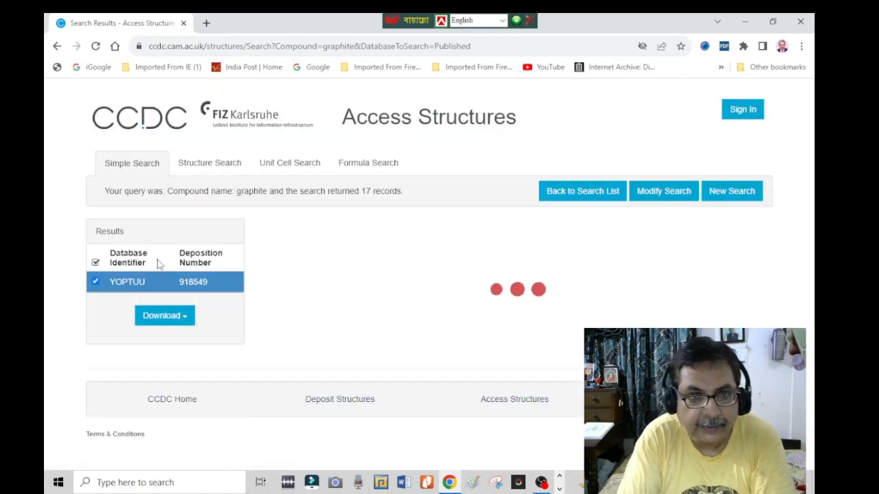
{"action": "scroll", "coordinate": [432, 314], "scroll_direction": "down", "scroll_amount": 3}
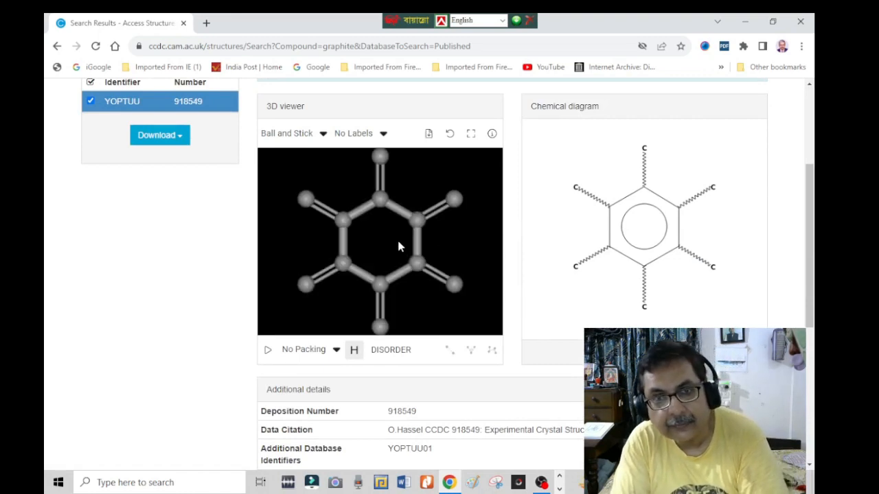
{"action": "mouse_move", "coordinate": [397, 259]}
{"action": "left_mouse_down"}
{"action": "mouse_move", "coordinate": [383, 259]}
{"action": "mouse_move", "coordinate": [414, 260]}
{"action": "left_mouse_up"}
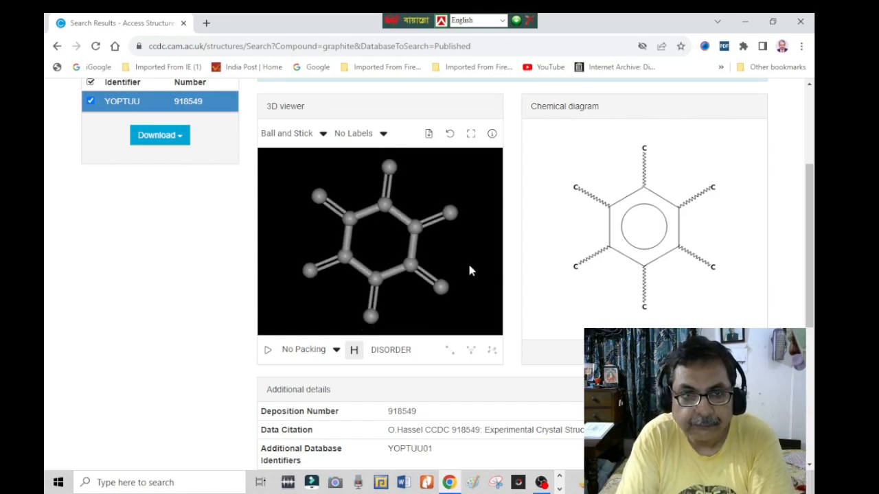
{"action": "scroll", "coordinate": [535, 337], "scroll_direction": "down", "scroll_amount": 1}
{"action": "scroll", "coordinate": [535, 337], "scroll_direction": "down", "scroll_amount": 3}
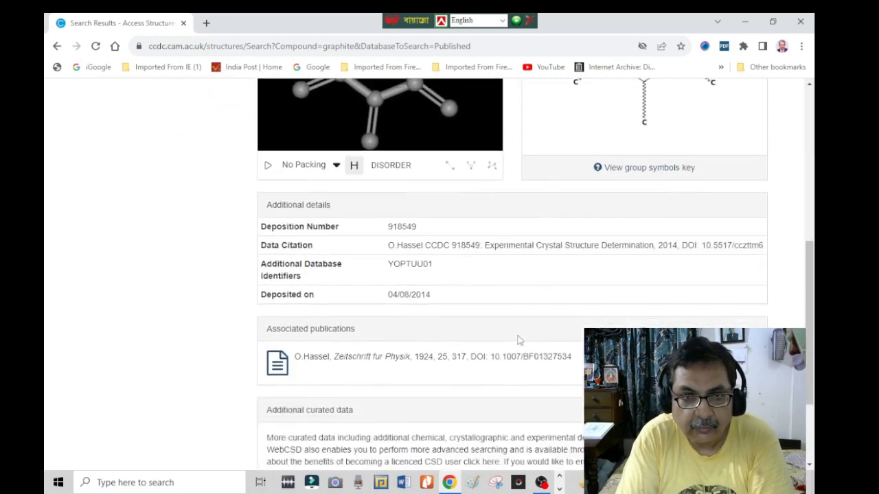
{"action": "scroll", "coordinate": [517, 341], "scroll_direction": "up", "scroll_amount": 5}
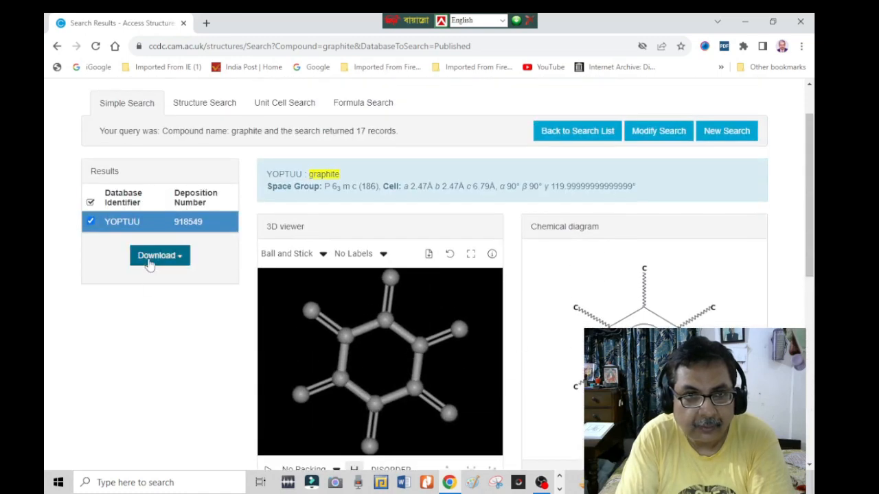
- Download the current entry as a deposited CIF and save it to the Desktop as 918549 (1)
{"action": "left_click", "coordinate": [173, 258]}
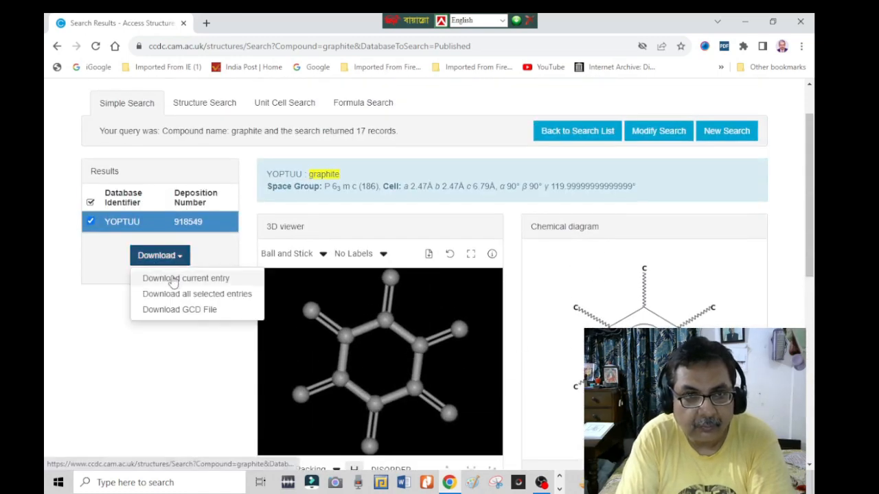
{"action": "left_click", "coordinate": [173, 280]}
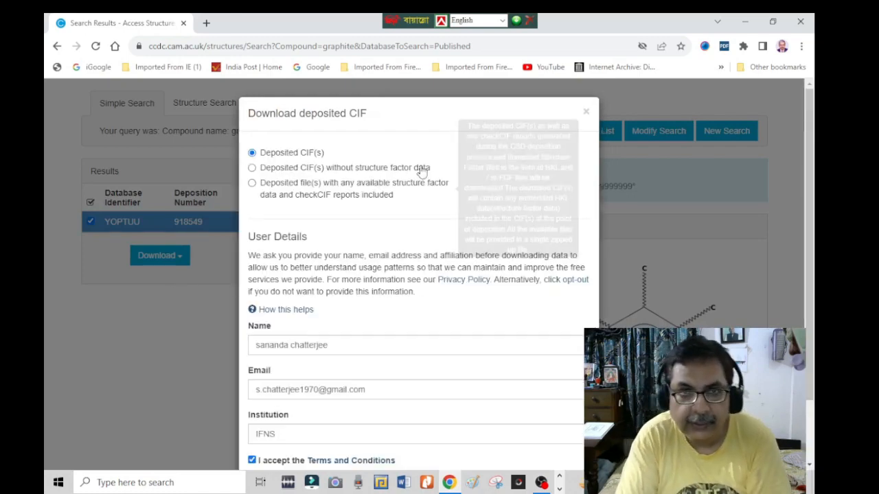
{"action": "left_click_drag", "start_coordinate": [418, 122], "coordinate": [397, 48]}
{"action": "left_click_drag", "start_coordinate": [400, 119], "coordinate": [346, 94]}
{"action": "left_click", "coordinate": [419, 115]}
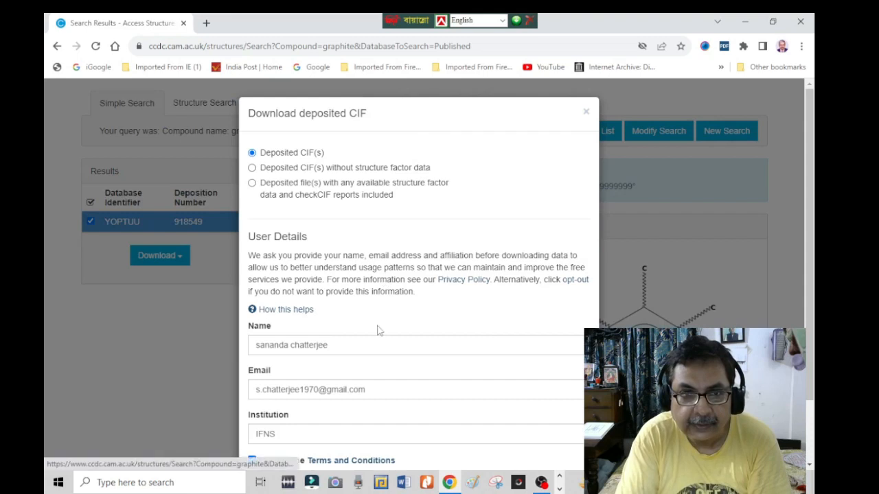
{"action": "scroll", "coordinate": [378, 329], "scroll_direction": "down", "scroll_amount": 2}
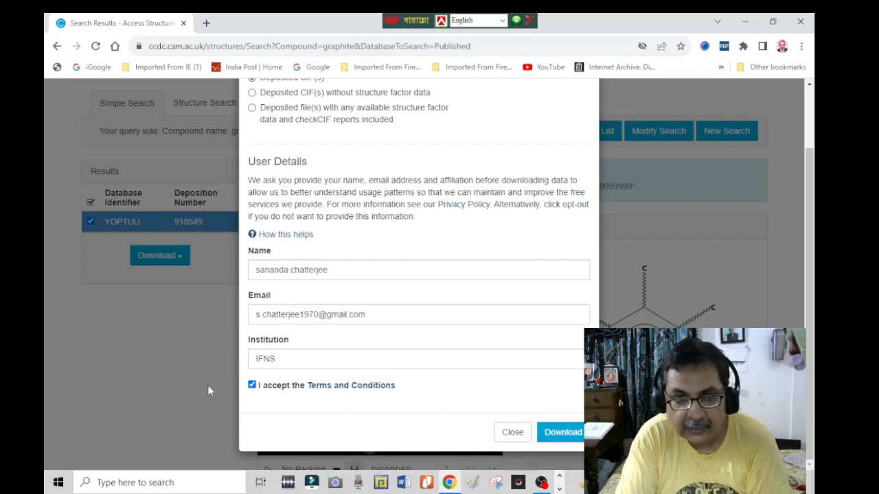
{"action": "left_click", "coordinate": [567, 433]}
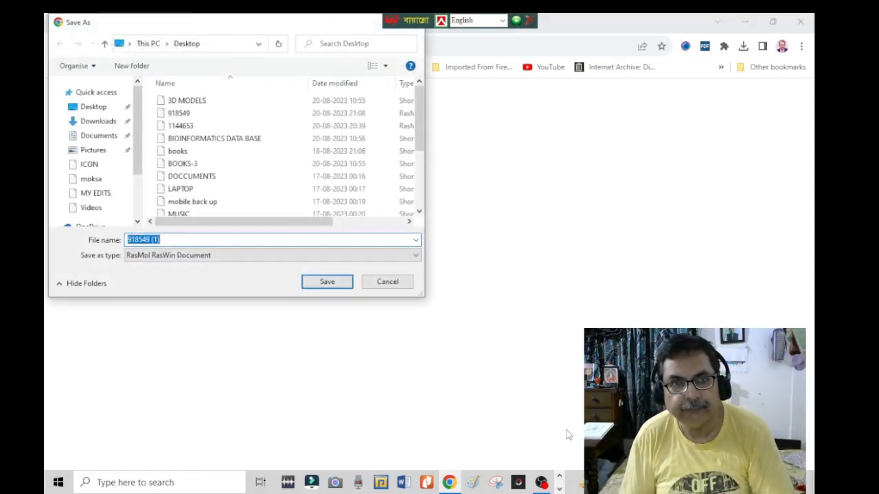
{"action": "left_click", "coordinate": [327, 282]}
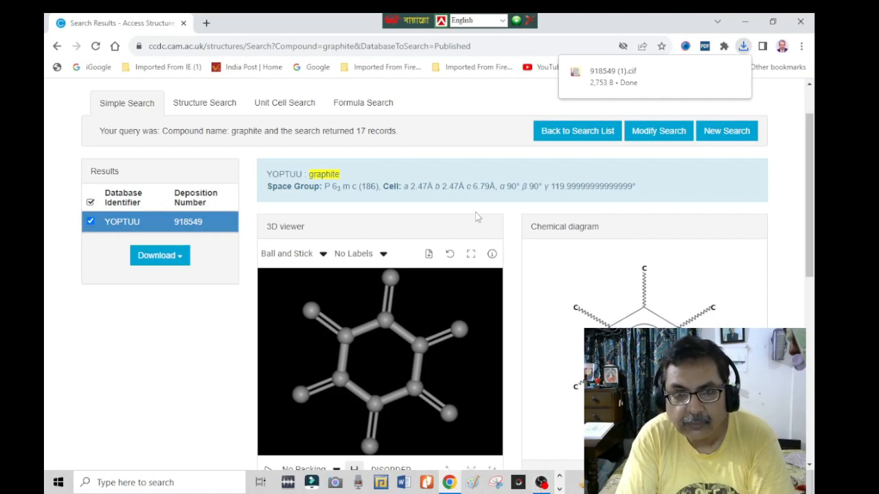
{"action": "mouse_move", "coordinate": [405, 334]}
{"action": "left_mouse_down"}
{"action": "mouse_move", "coordinate": [424, 344]}
{"action": "mouse_move", "coordinate": [396, 341]}
{"action": "mouse_move", "coordinate": [404, 333]}
{"action": "left_mouse_up"}
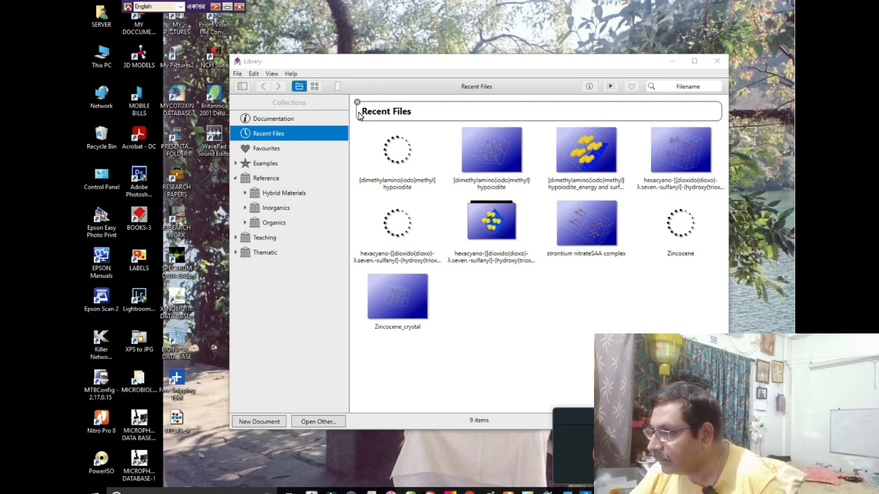
- Switch to the CrystalMaker library, start opening a structure in CIF format and browse the folder locations
{"action": "left_click", "coordinate": [238, 75]}
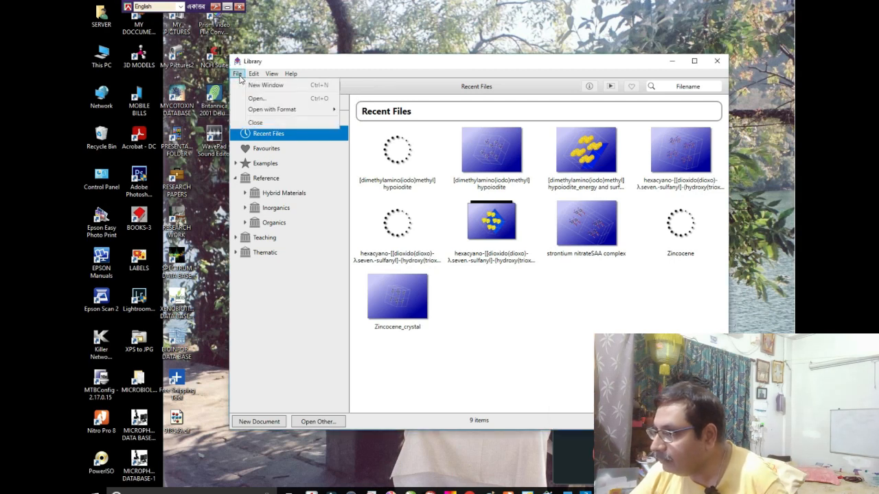
{"action": "mouse_move", "coordinate": [255, 111]}
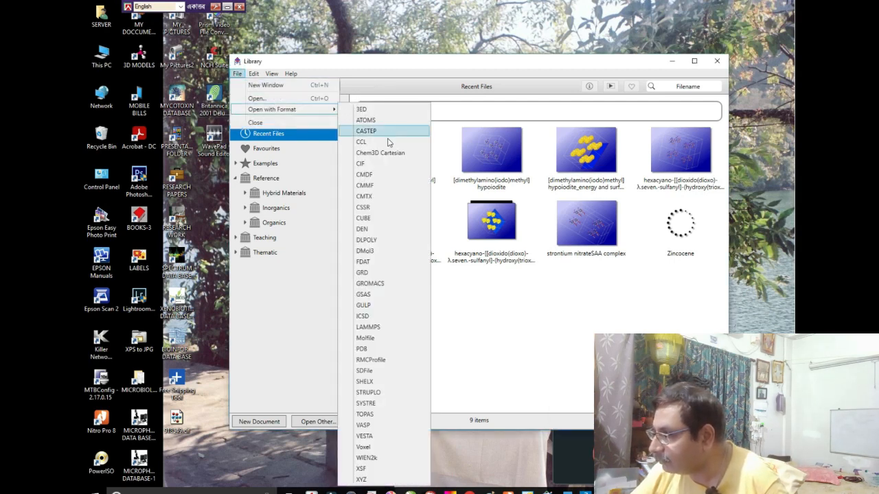
{"action": "left_click", "coordinate": [362, 165]}
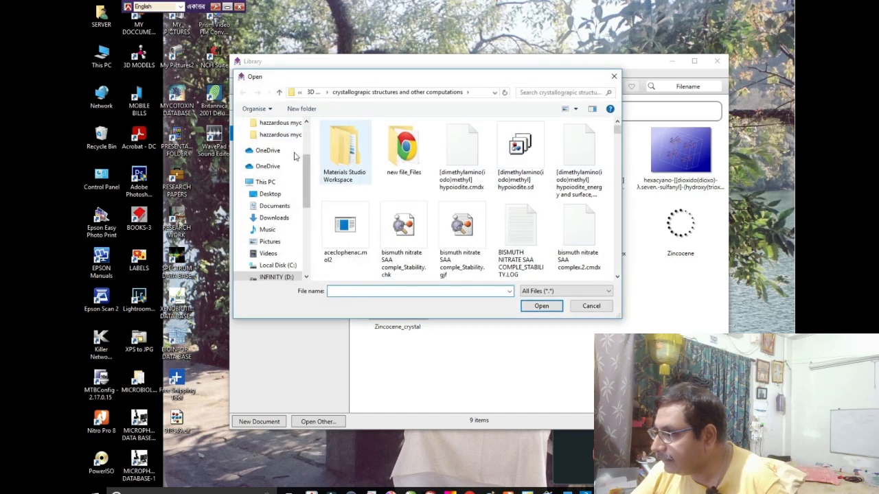
{"action": "scroll", "coordinate": [305, 165], "scroll_direction": "up", "scroll_amount": 2}
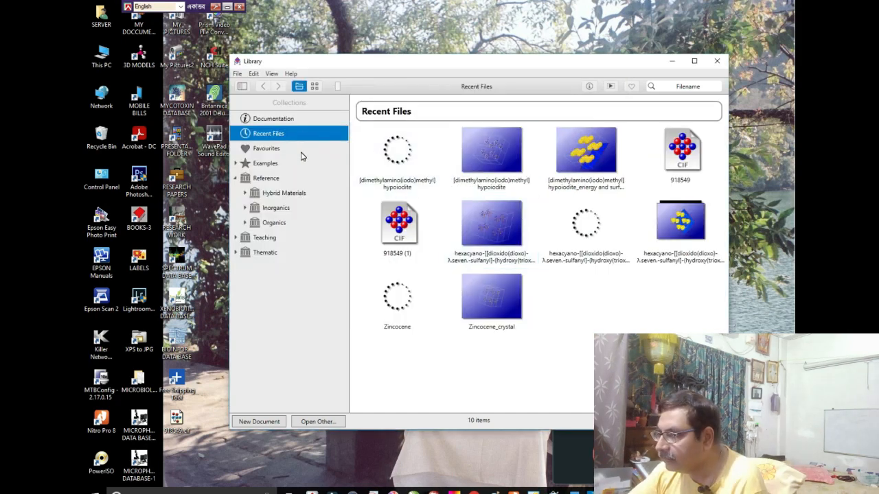
- Open 1505909.cif from the RESEARCH WORK folder, using the CIF format
{"action": "left_click", "coordinate": [236, 73]}
{"action": "mouse_move", "coordinate": [288, 109]}
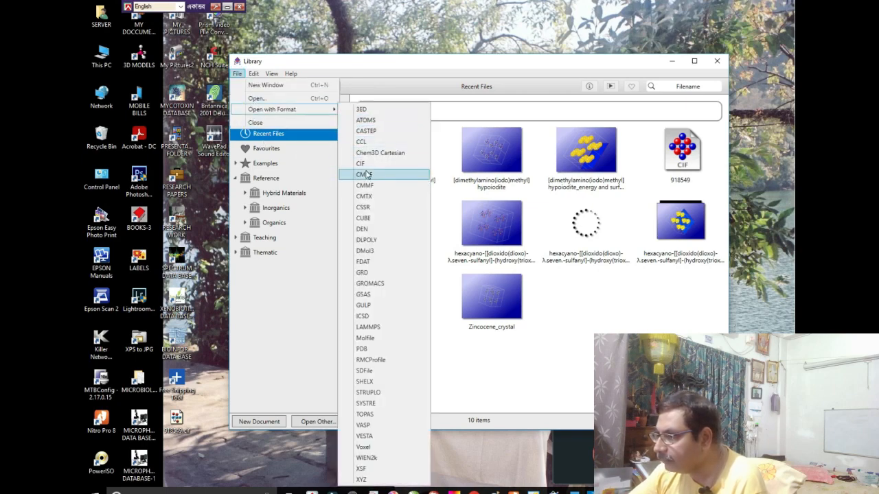
{"action": "left_click", "coordinate": [360, 164]}
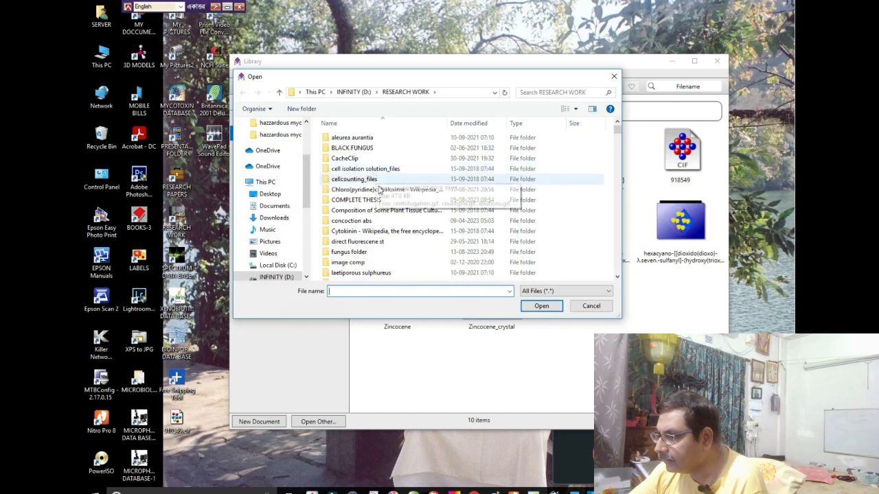
{"action": "scroll", "coordinate": [374, 199], "scroll_direction": "down", "scroll_amount": 8}
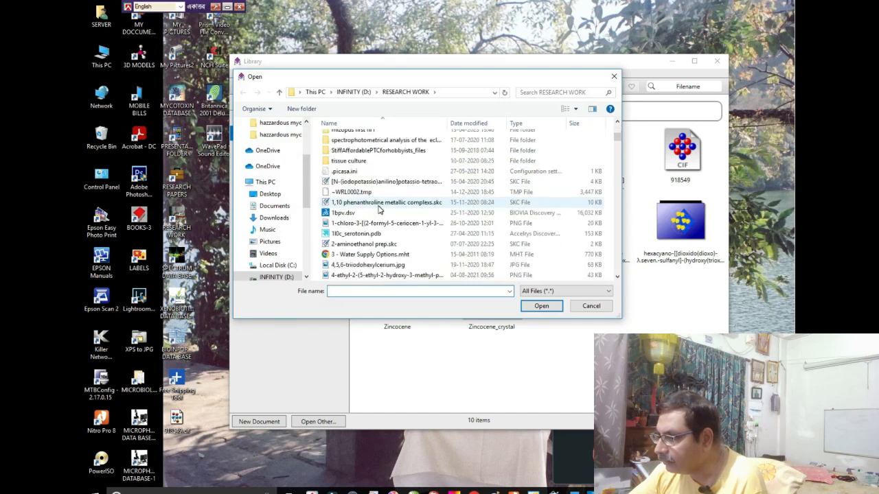
{"action": "scroll", "coordinate": [379, 209], "scroll_direction": "down", "scroll_amount": 4}
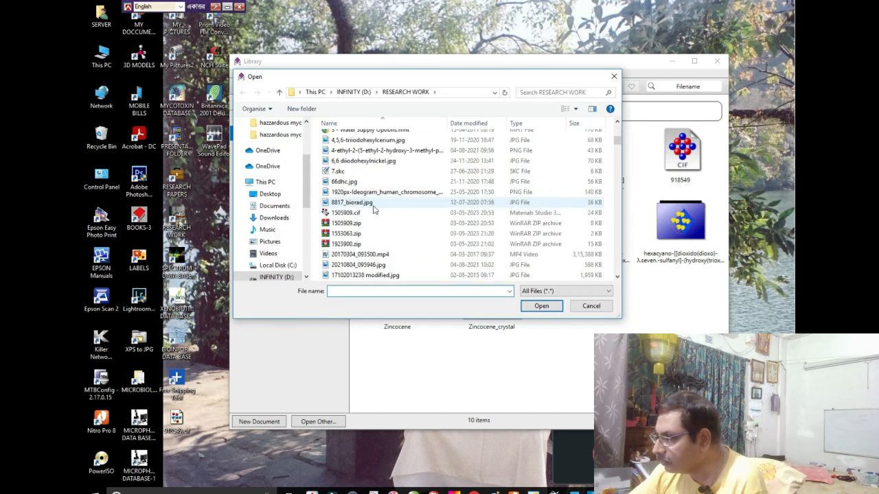
{"action": "left_click", "coordinate": [374, 212]}
{"action": "left_click", "coordinate": [542, 306]}
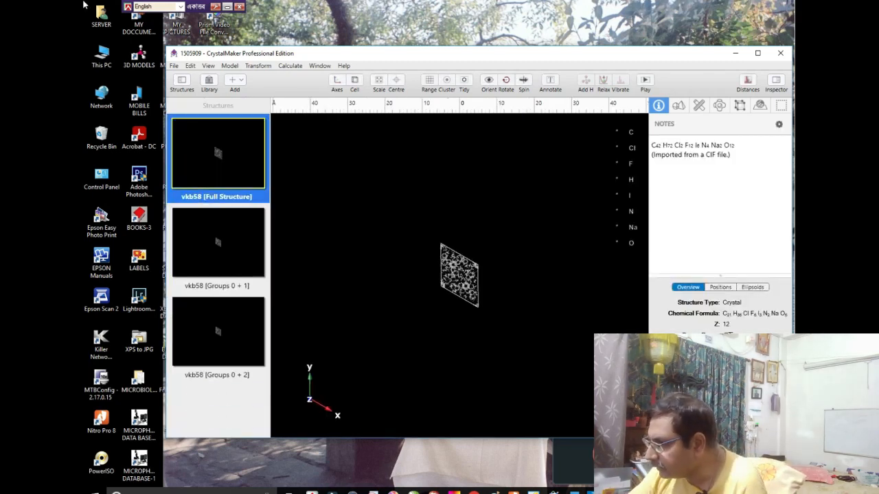
- Examine the vkb58 full structure by rotating it and zooming in the maximised window, and restore the window size
{"action": "left_click_drag", "start_coordinate": [473, 285], "coordinate": [398, 298]}
{"action": "scroll", "coordinate": [478, 302], "scroll_direction": "up", "scroll_amount": 2}
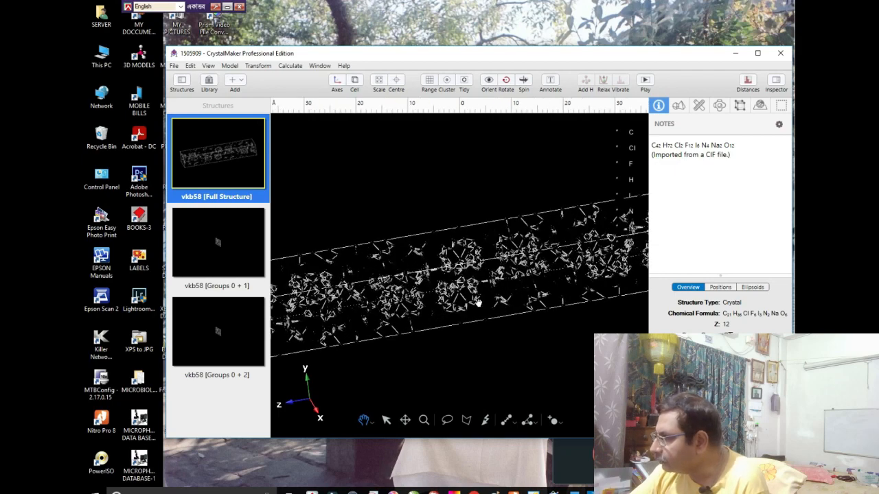
{"action": "left_click_drag", "start_coordinate": [479, 303], "coordinate": [457, 274]}
{"action": "left_click", "coordinate": [758, 55]}
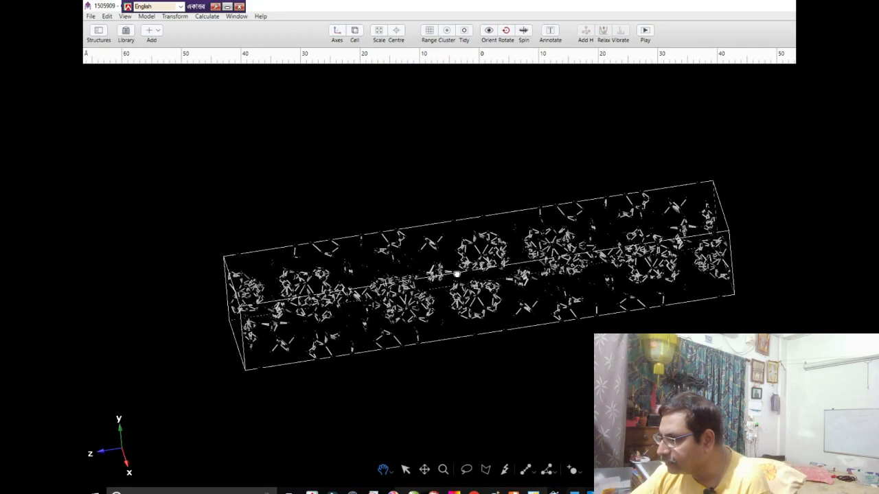
{"action": "scroll", "coordinate": [455, 274], "scroll_direction": "up", "scroll_amount": 3}
{"action": "scroll", "coordinate": [455, 274], "scroll_direction": "up", "scroll_amount": 2}
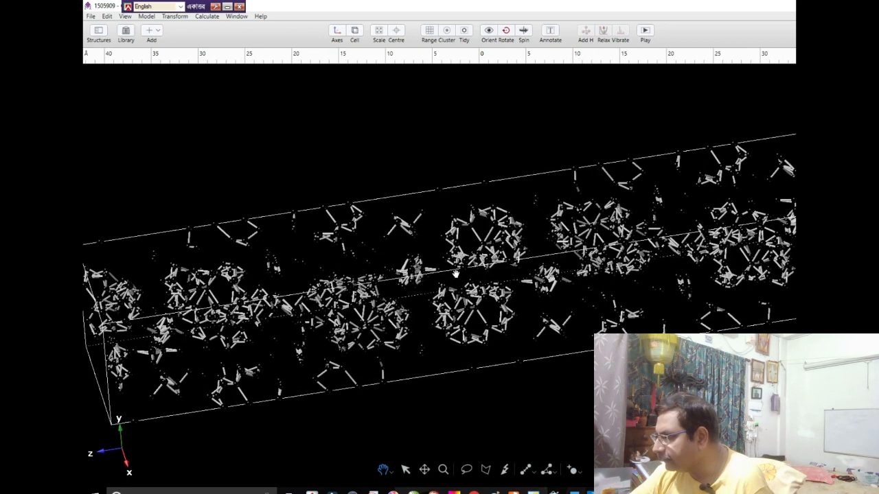
{"action": "scroll", "coordinate": [522, 290], "scroll_direction": "down", "scroll_amount": 1}
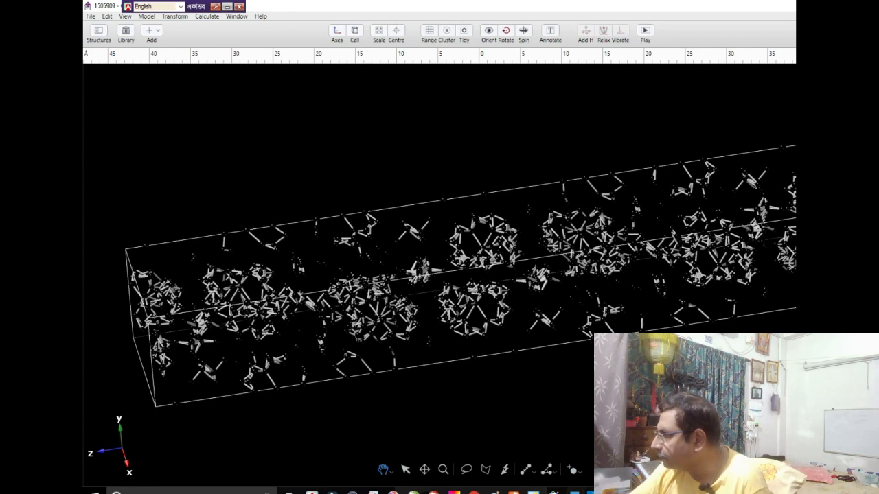
{"action": "left_click", "coordinate": [841, 5]}
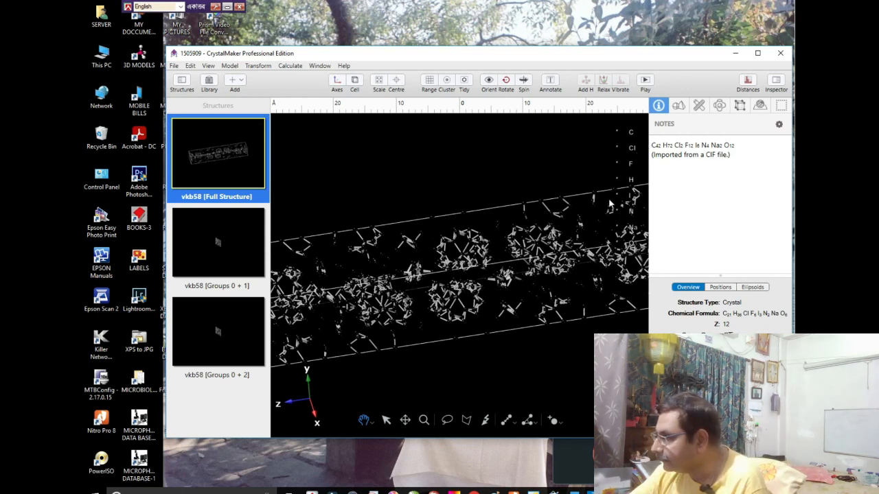
- Show the atom settings of the structure and set the Cl atoms' colour to green
{"action": "left_click", "coordinate": [631, 134]}
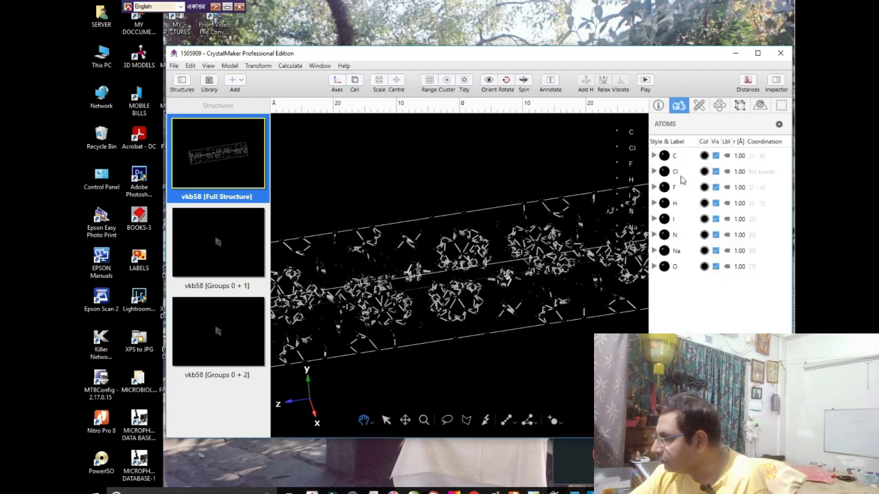
{"action": "left_click", "coordinate": [705, 172]}
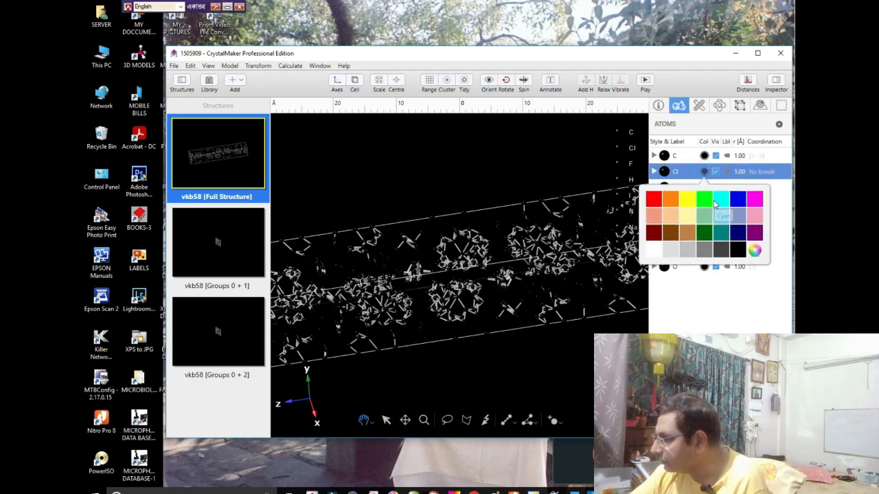
{"action": "left_click", "coordinate": [700, 199]}
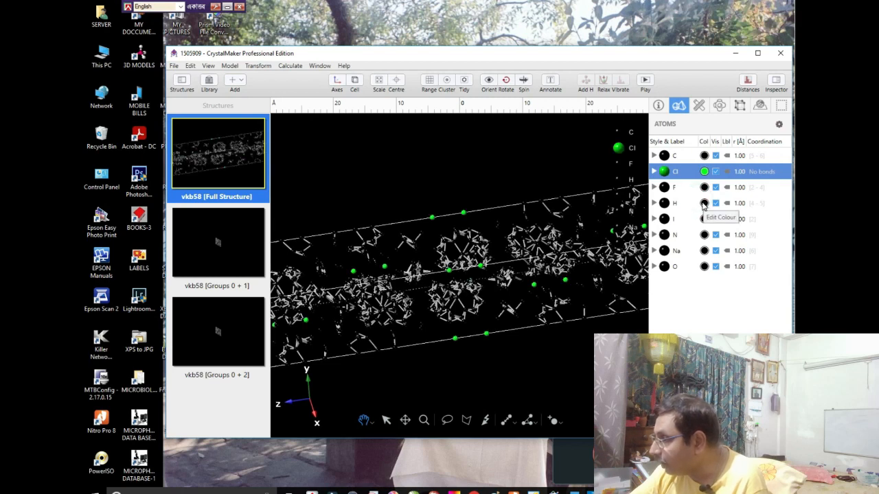
- Set the F atoms' colour to pastel cyan and the H atoms' colour to white
{"action": "left_click", "coordinate": [704, 187]}
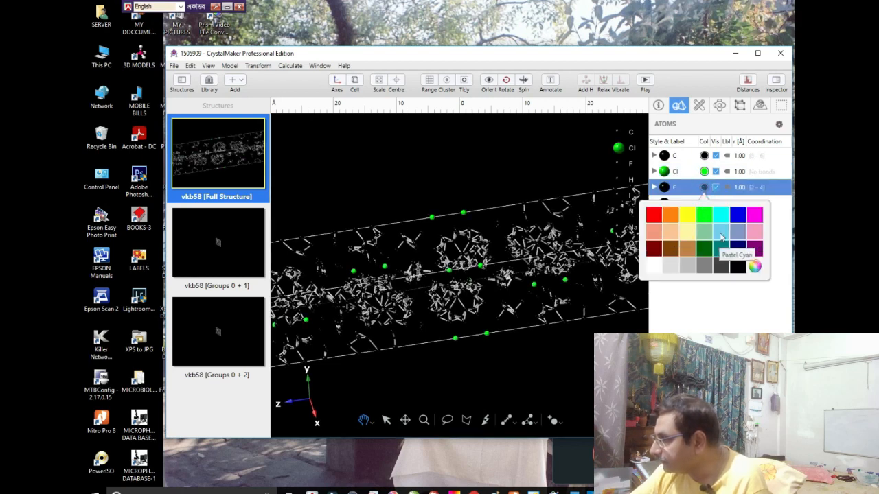
{"action": "left_click", "coordinate": [721, 233]}
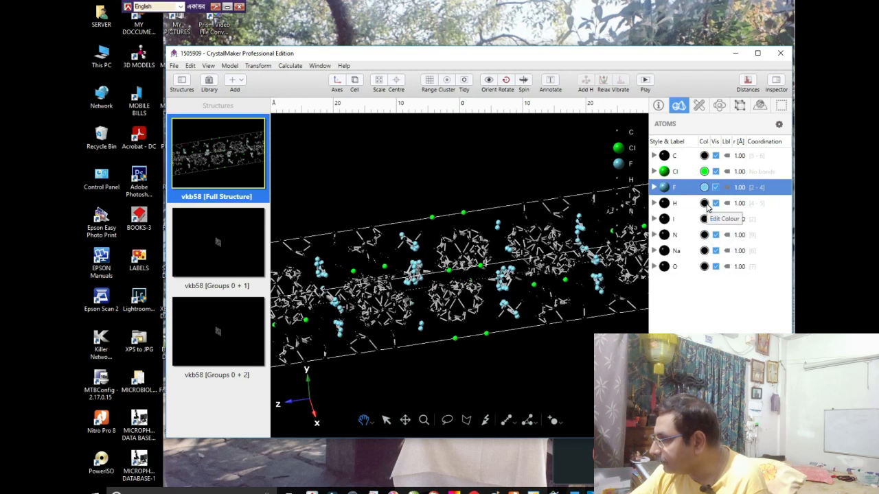
{"action": "left_click", "coordinate": [705, 203]}
{"action": "left_click", "coordinate": [657, 280]}
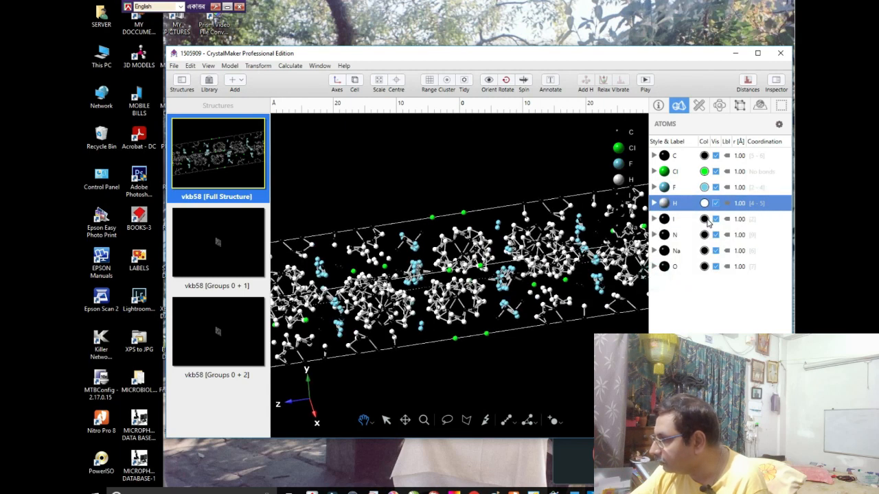
- Try teal on the I atoms, settle on light pink for them, and colour the N atoms blue
{"action": "left_click", "coordinate": [705, 219]}
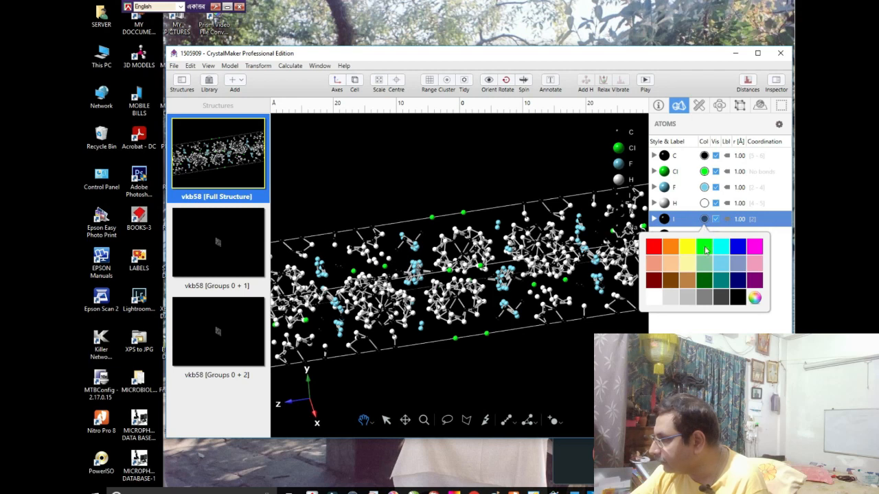
{"action": "left_click", "coordinate": [721, 280]}
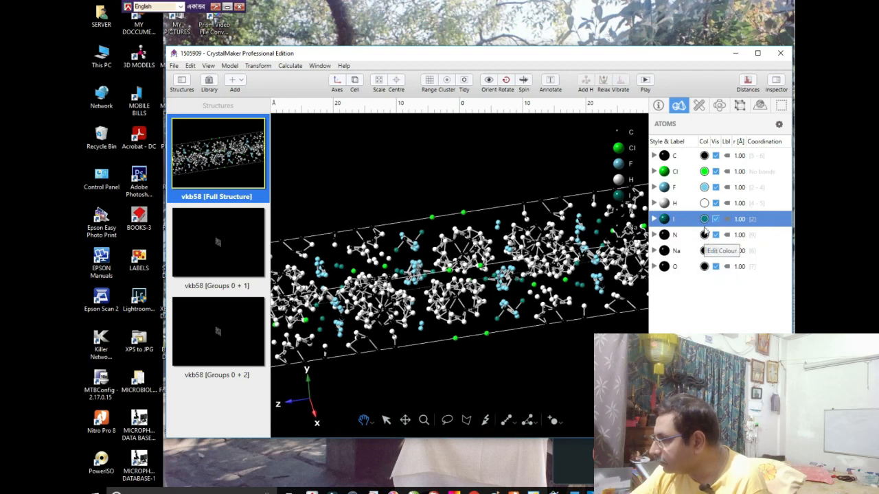
{"action": "left_click", "coordinate": [705, 219]}
{"action": "left_click", "coordinate": [758, 266]}
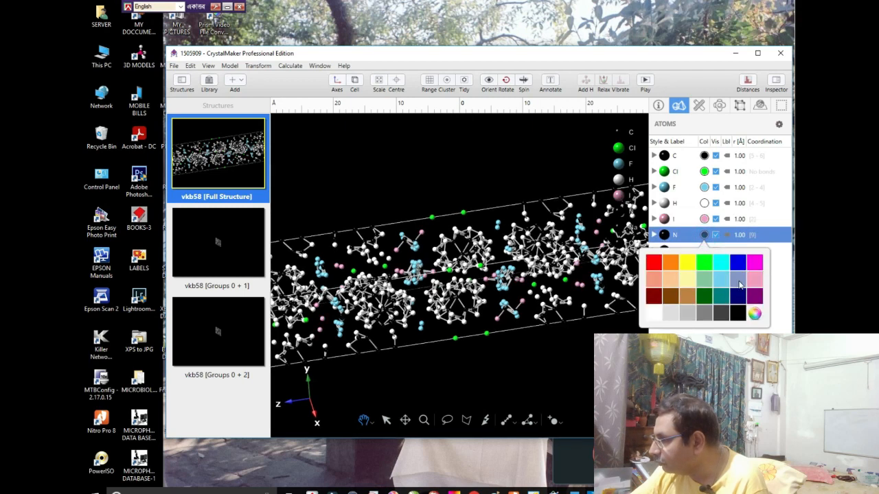
{"action": "left_click", "coordinate": [738, 262]}
- Try yellow on the Na atoms, settle on orange for them, and colour the O atoms red
{"action": "left_click", "coordinate": [704, 253]}
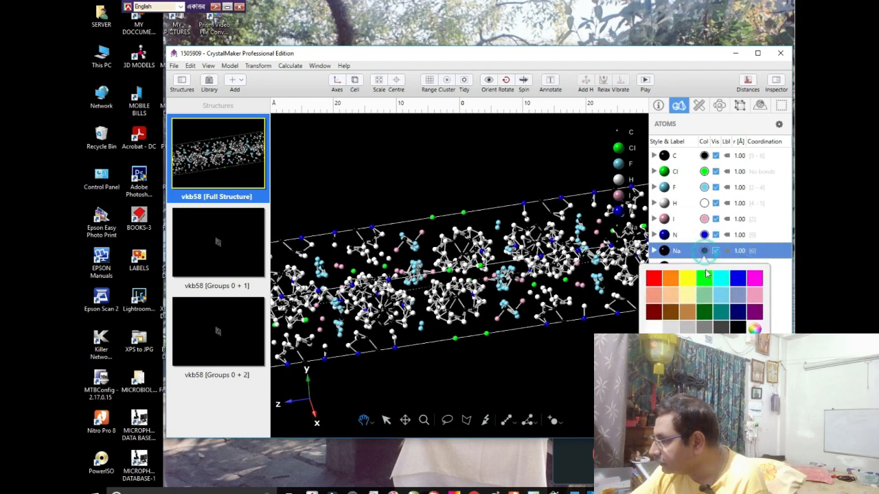
{"action": "left_click", "coordinate": [684, 281]}
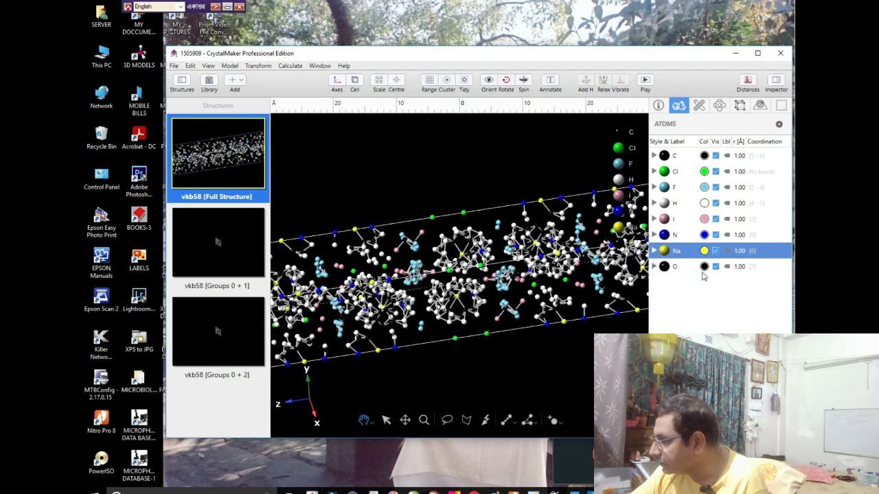
{"action": "left_click", "coordinate": [704, 251]}
{"action": "left_click", "coordinate": [673, 283]}
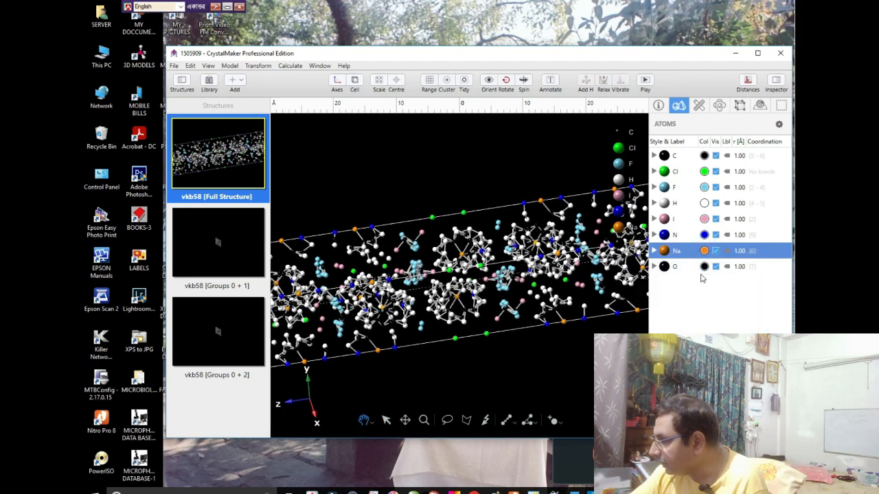
{"action": "left_click", "coordinate": [704, 266]}
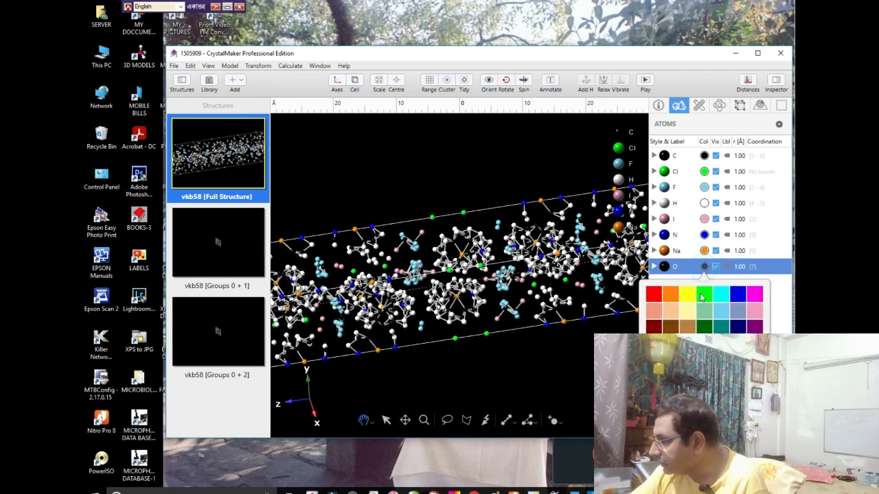
{"action": "left_click", "coordinate": [654, 295]}
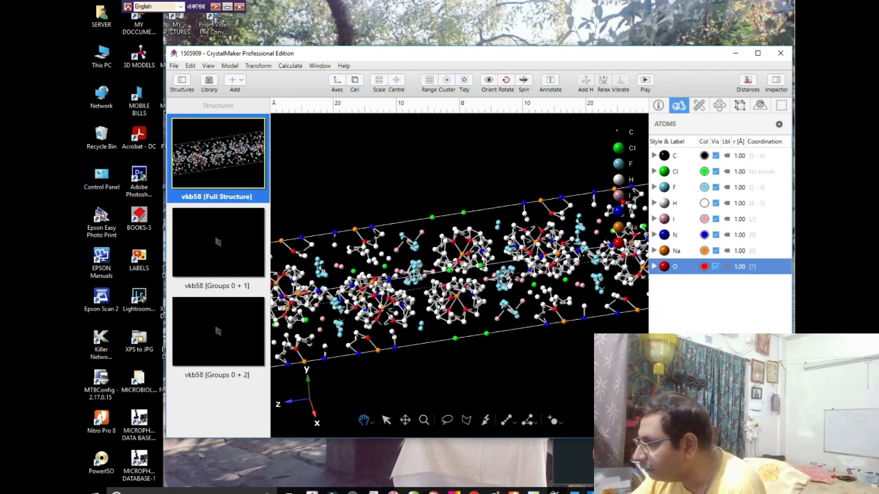
- Examine the recoloured full structure and the Groups 0 + 1 and Groups 0 + 2 structures, and return to the full structure
{"action": "scroll", "coordinate": [508, 284], "scroll_direction": "down", "scroll_amount": 3}
{"action": "left_click_drag", "start_coordinate": [508, 283], "coordinate": [514, 317]}
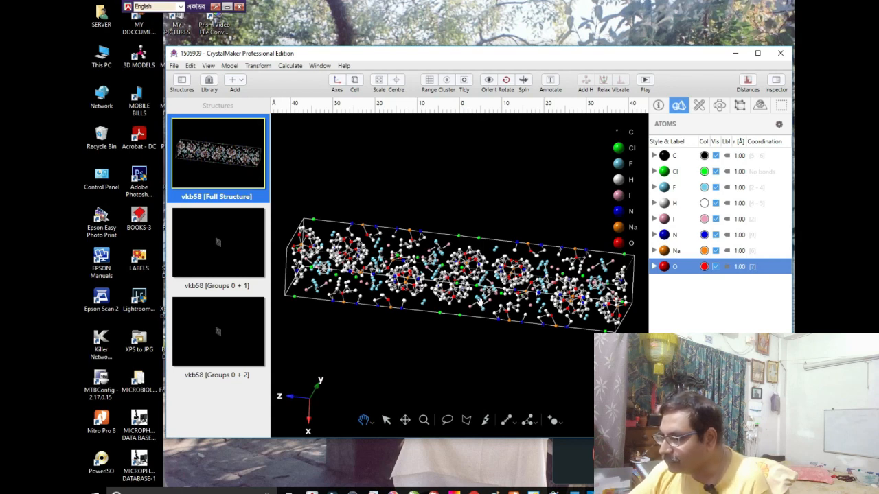
{"action": "left_click", "coordinate": [217, 245]}
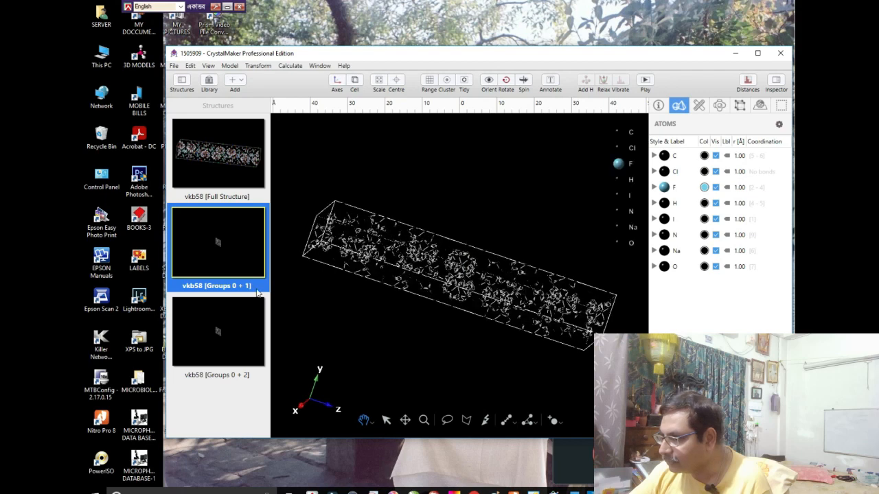
{"action": "left_click", "coordinate": [215, 335]}
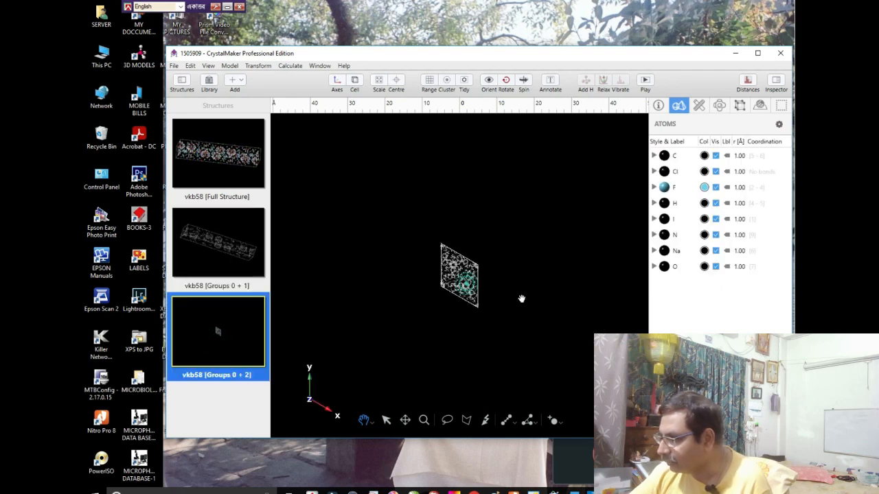
{"action": "left_click_drag", "start_coordinate": [553, 308], "coordinate": [412, 291]}
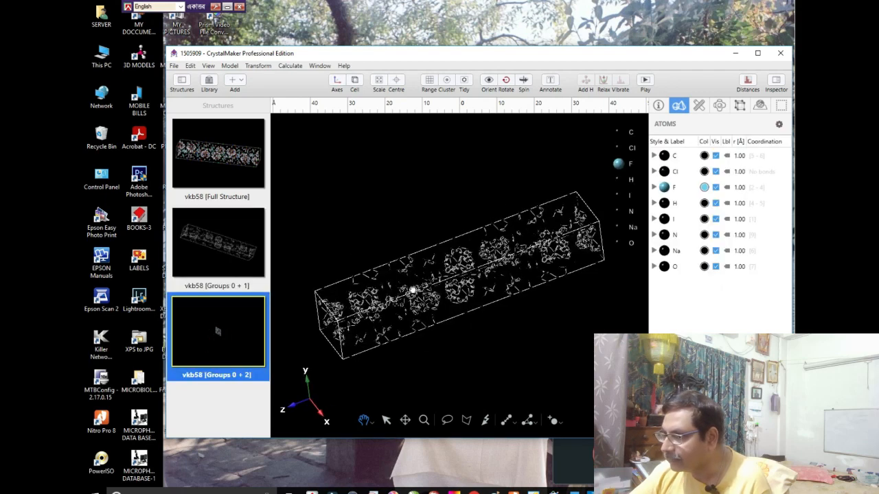
{"action": "left_click", "coordinate": [209, 162]}
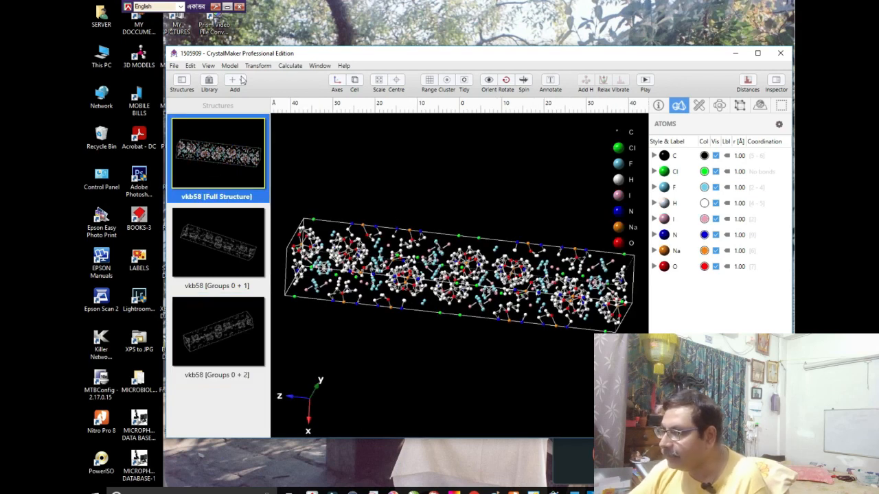
- Calculate the d-spacing of the full structure for lattice plane 1 1 1 and print it to the log
{"action": "left_click", "coordinate": [287, 66]}
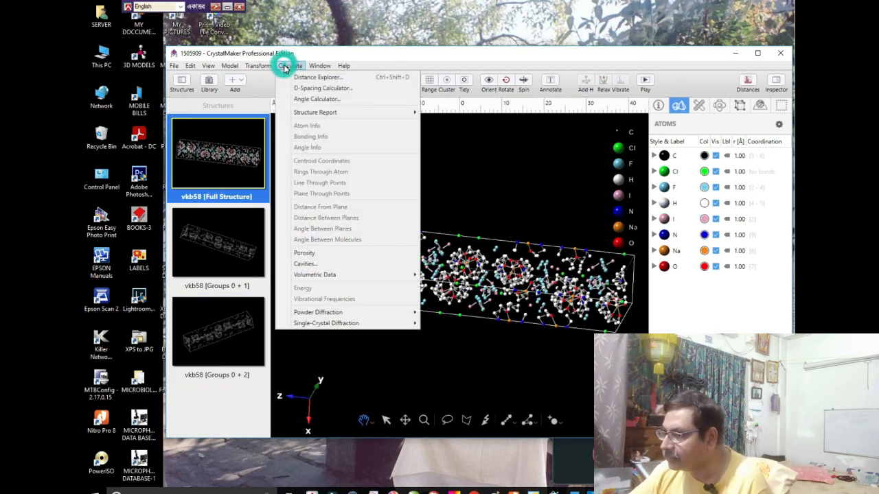
{"action": "left_click", "coordinate": [315, 90]}
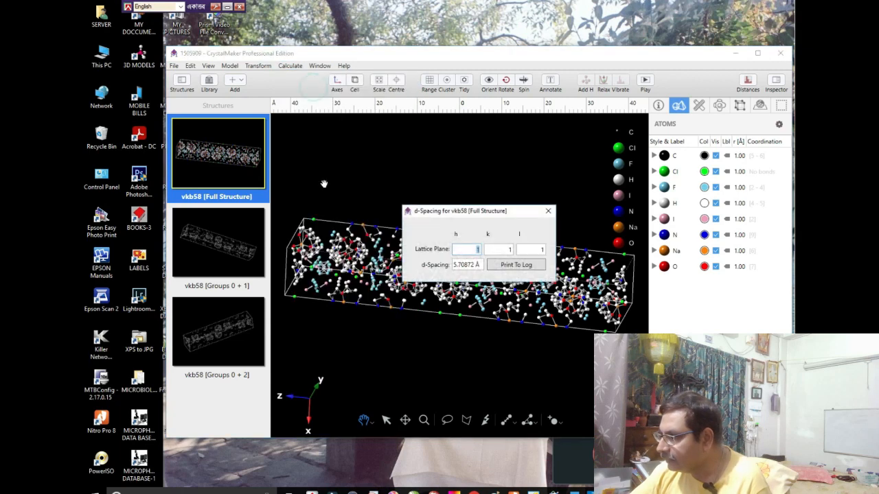
{"action": "left_click", "coordinate": [506, 266]}
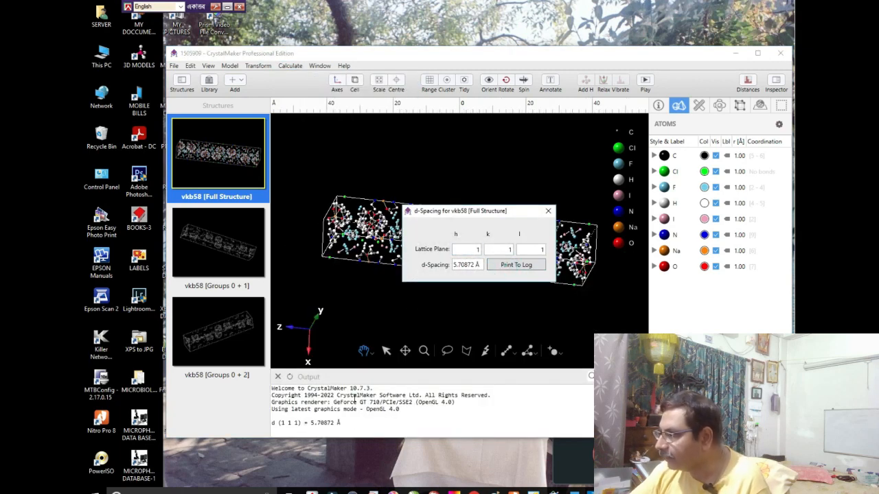
{"action": "left_click", "coordinate": [548, 211]}
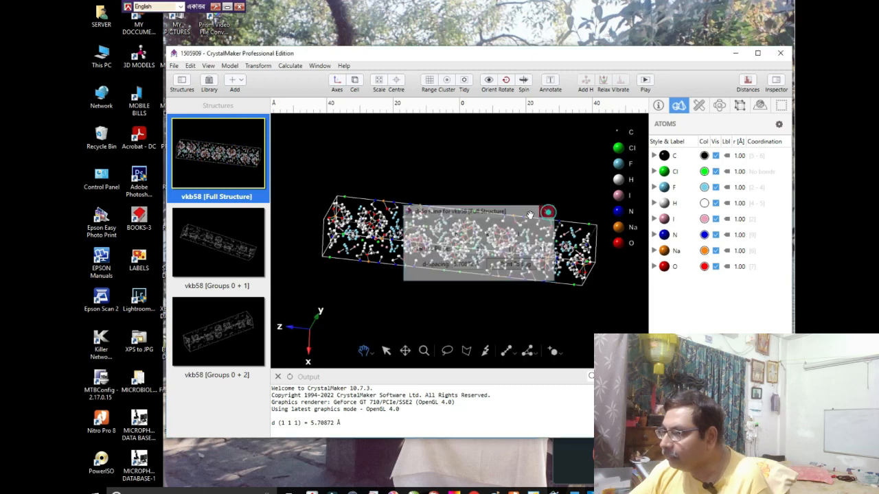
- Calculate the porosity of the vkb58 full structure
{"action": "left_click", "coordinate": [289, 66]}
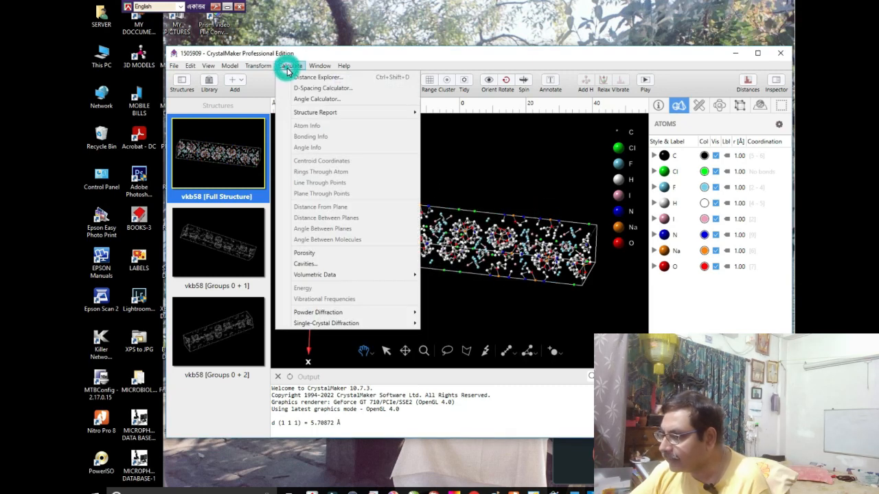
{"action": "left_click", "coordinate": [302, 253]}
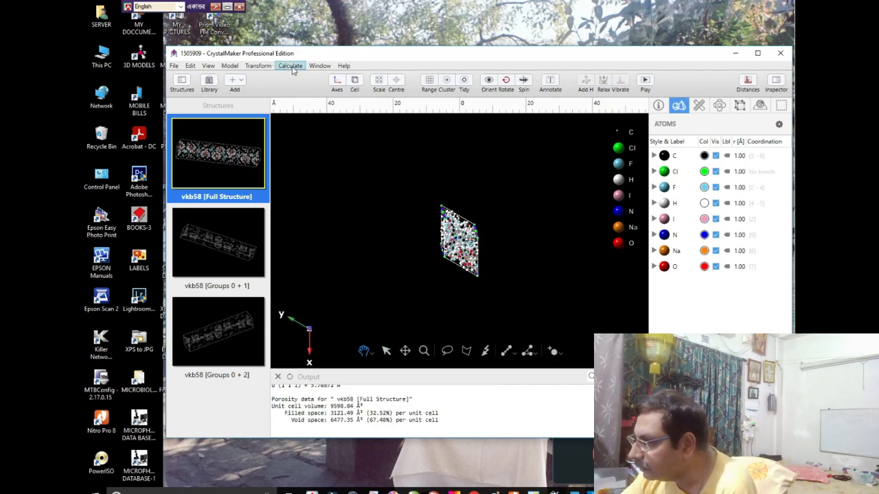
{"action": "left_click_drag", "start_coordinate": [457, 254], "coordinate": [387, 259]}
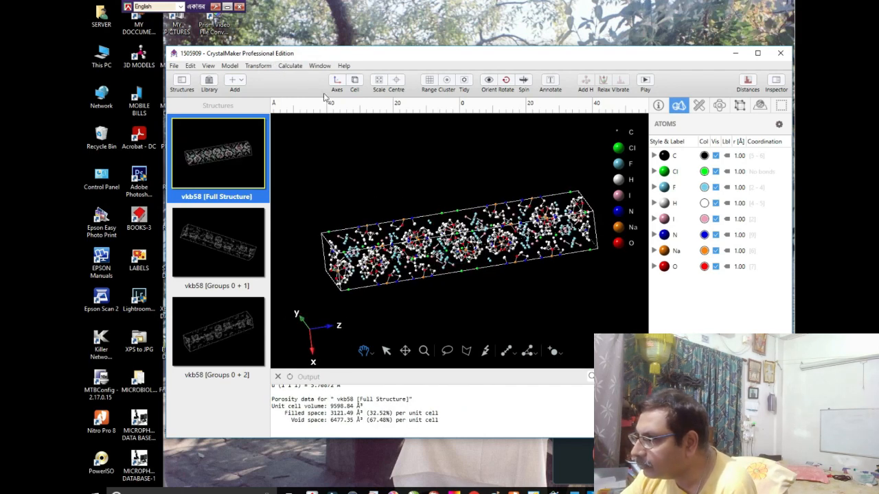
- Generate an atom density map of the full structure with a 0.1144 Å sampling interval, ignoring hidden sites, and inspect it from different angles
{"action": "left_click", "coordinate": [289, 65]}
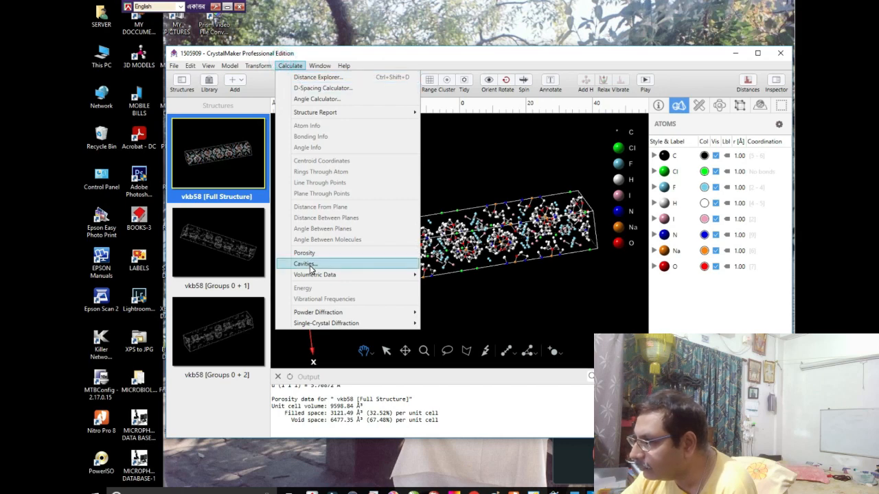
{"action": "mouse_move", "coordinate": [312, 277]}
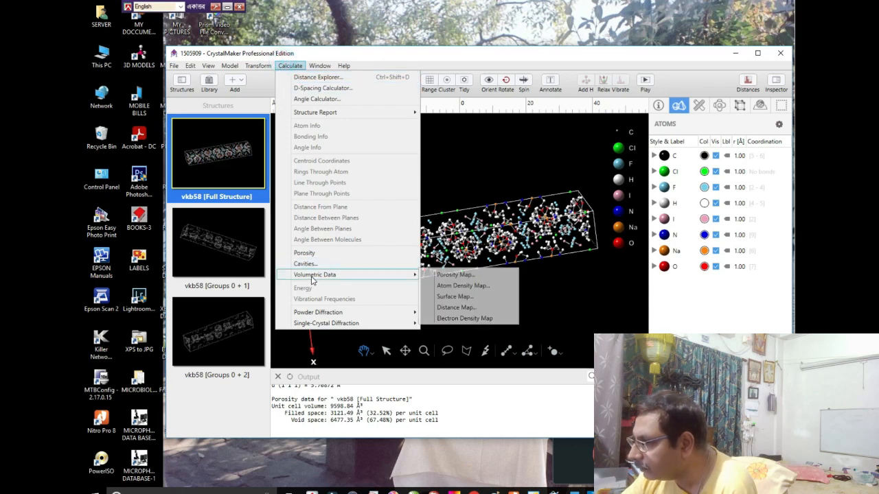
{"action": "left_click", "coordinate": [457, 285]}
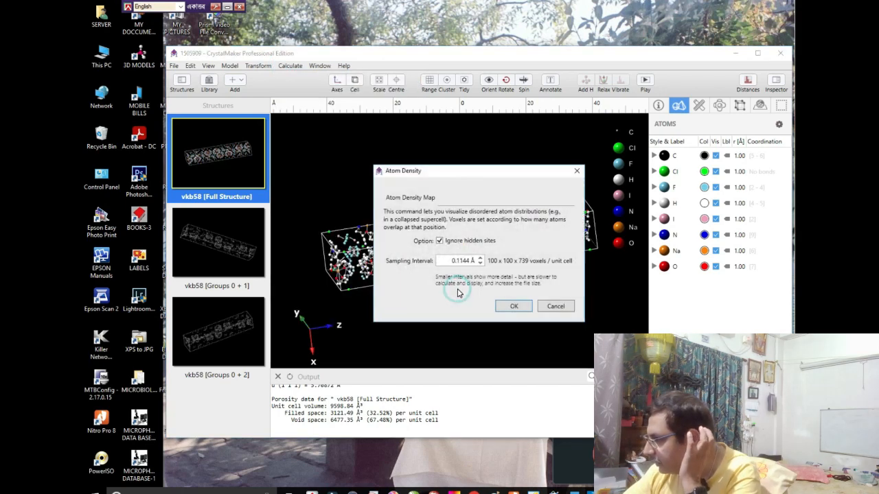
{"action": "left_click", "coordinate": [511, 306]}
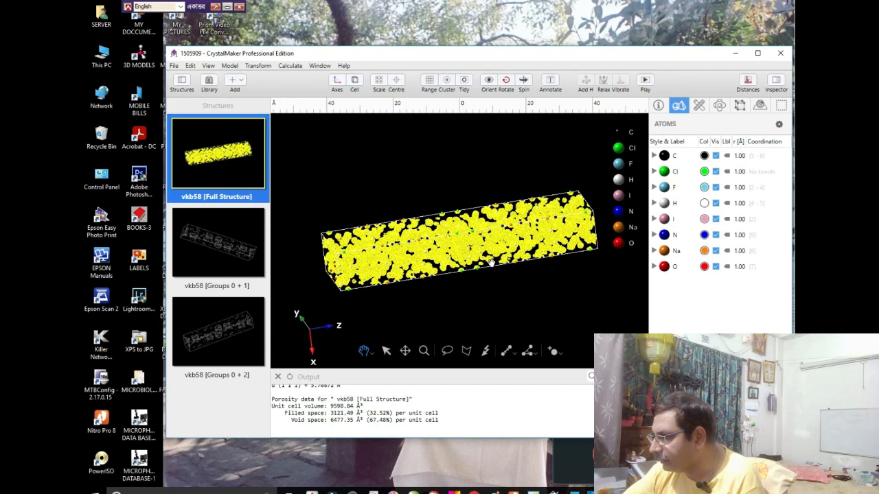
{"action": "scroll", "coordinate": [491, 263], "scroll_direction": "down", "scroll_amount": 3}
{"action": "scroll", "coordinate": [491, 263], "scroll_direction": "up", "scroll_amount": 5}
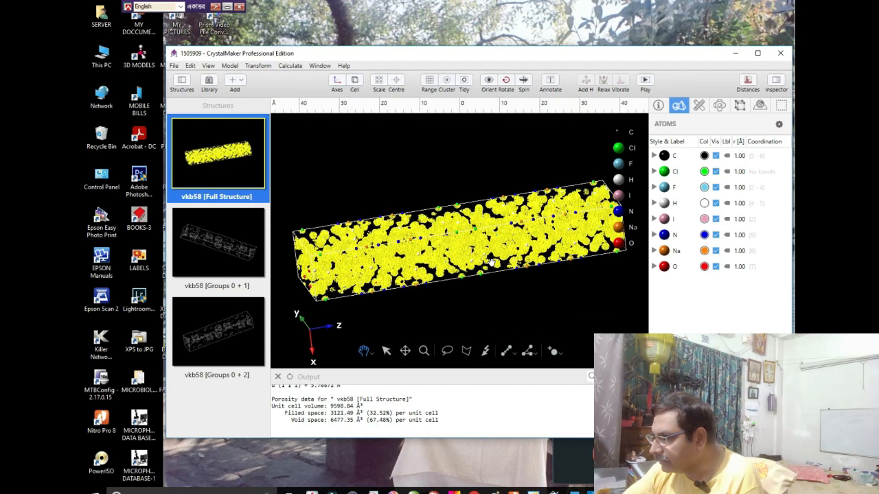
{"action": "scroll", "coordinate": [491, 263], "scroll_direction": "down", "scroll_amount": 1}
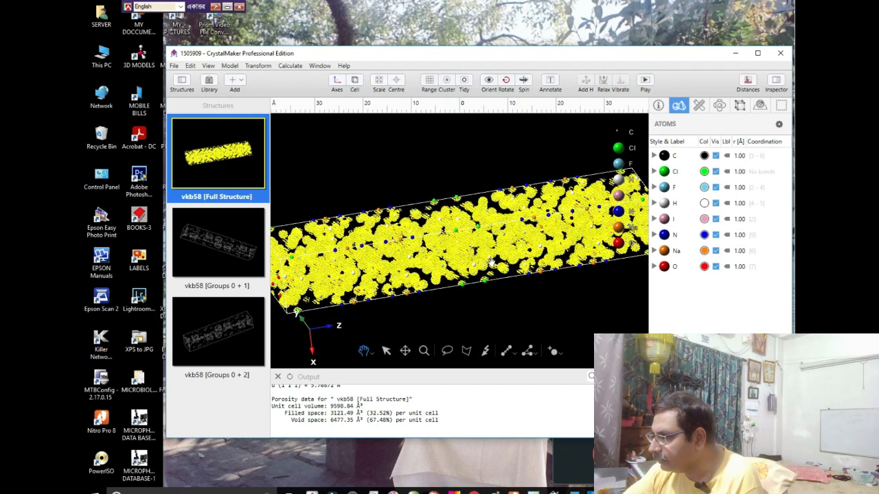
{"action": "left_click_drag", "start_coordinate": [474, 252], "coordinate": [451, 269]}
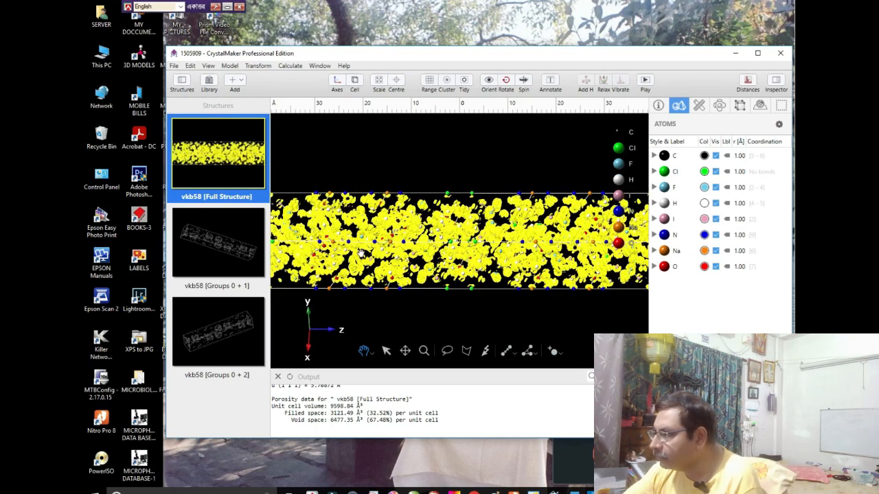
{"action": "scroll", "coordinate": [385, 253], "scroll_direction": "down", "scroll_amount": 5}
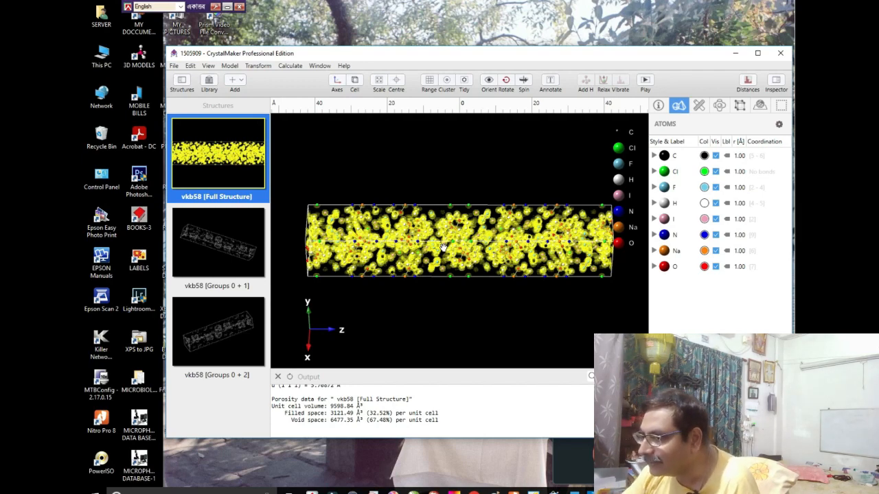
- Close the 1505909 structure window to return to the Library
{"action": "left_click", "coordinate": [174, 65]}
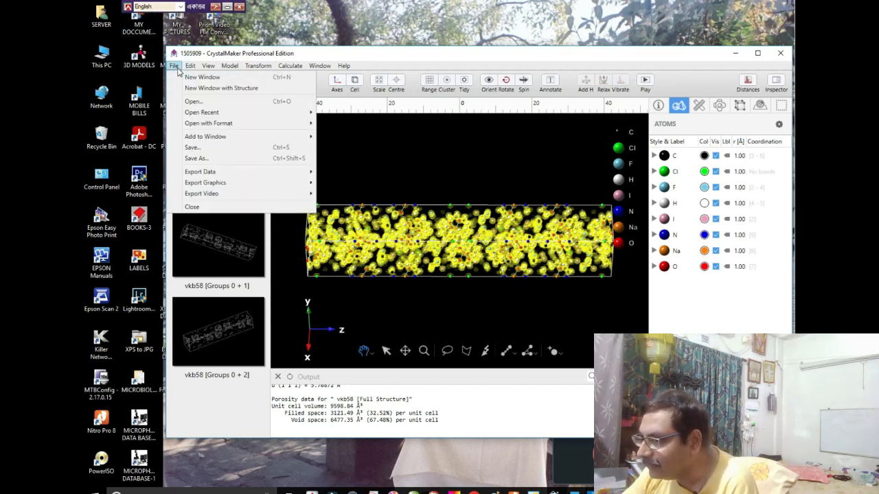
{"action": "left_click", "coordinate": [184, 207]}
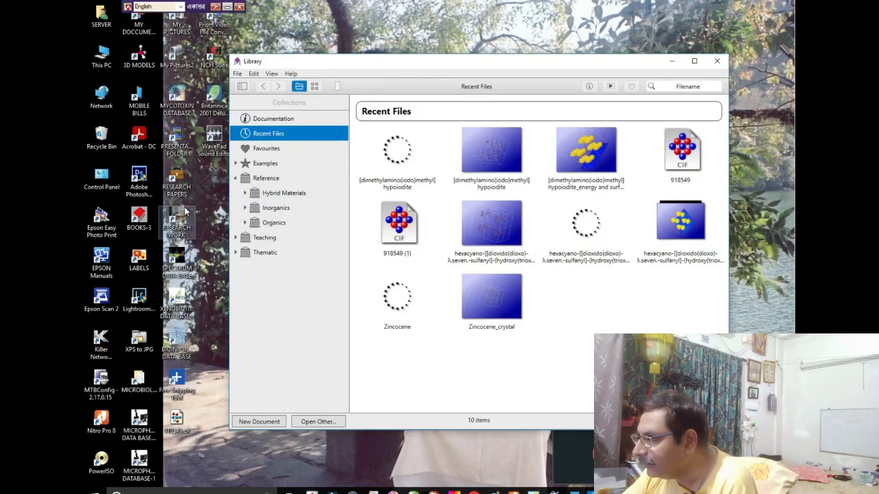
{"action": "left_click", "coordinate": [239, 77]}
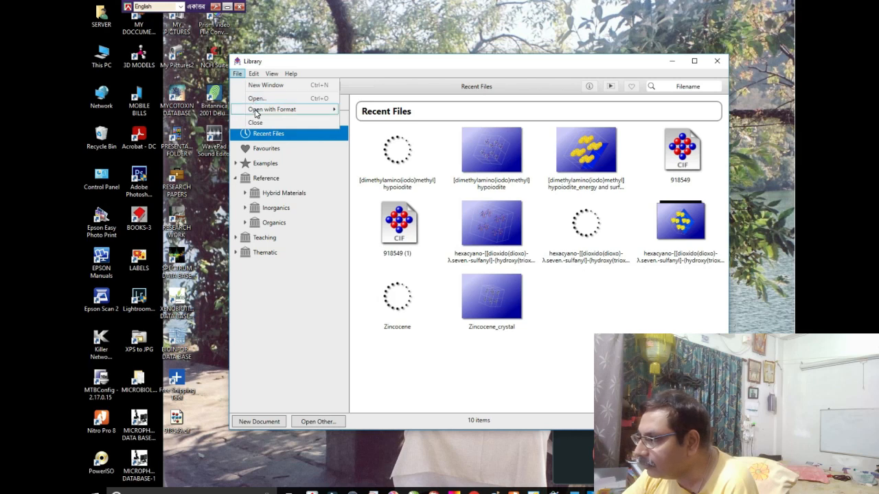
{"action": "mouse_move", "coordinate": [257, 113]}
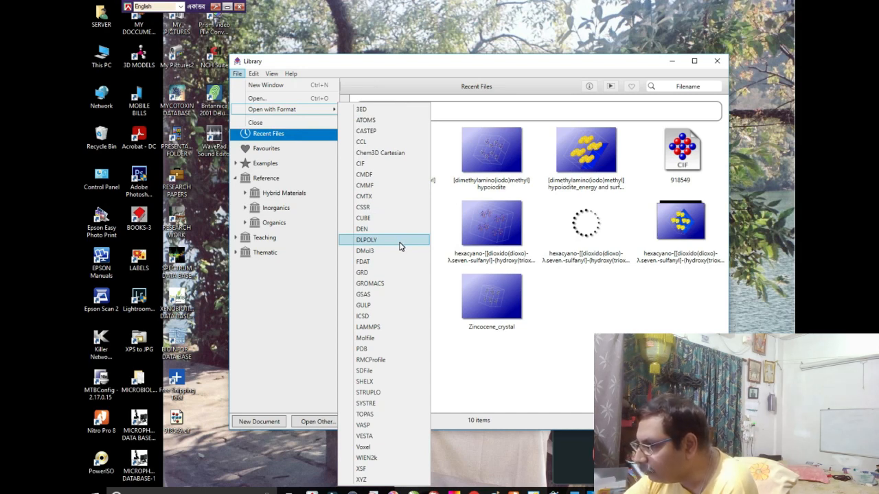
{"action": "left_click", "coordinate": [366, 338]}
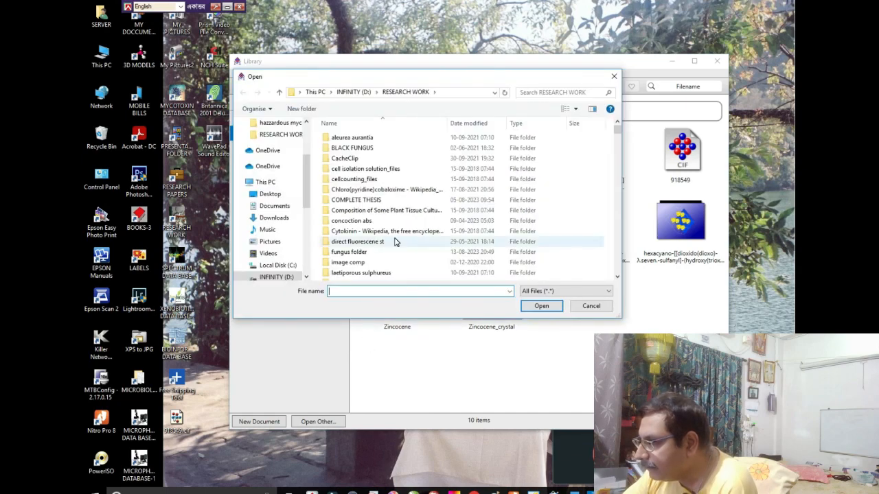
{"action": "left_click", "coordinate": [579, 307]}
{"action": "left_click", "coordinate": [236, 73]}
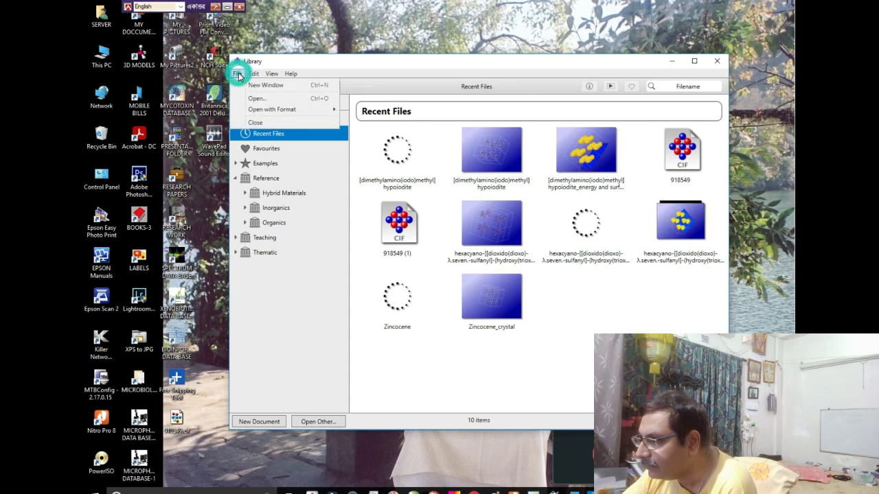
{"action": "left_click", "coordinate": [238, 74]}
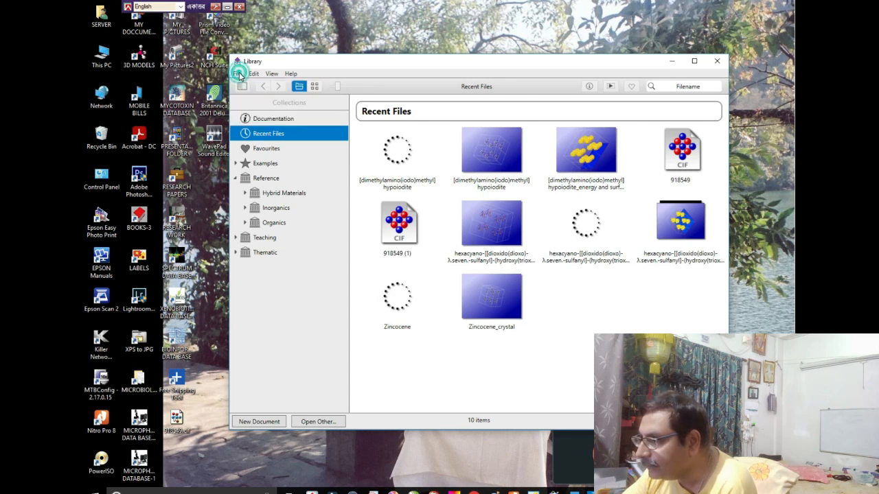
{"action": "left_click", "coordinate": [239, 74]}
{"action": "mouse_move", "coordinate": [308, 111]}
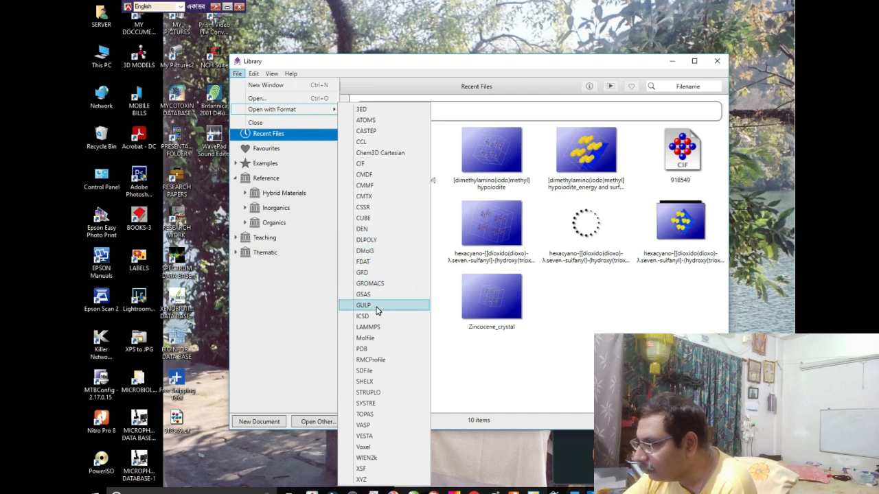
{"action": "left_click", "coordinate": [365, 338]}
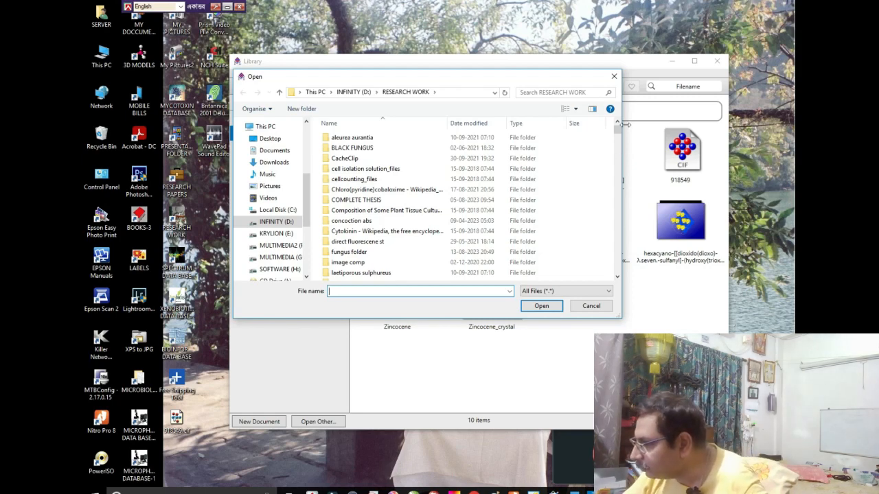
{"action": "left_click", "coordinate": [591, 305]}
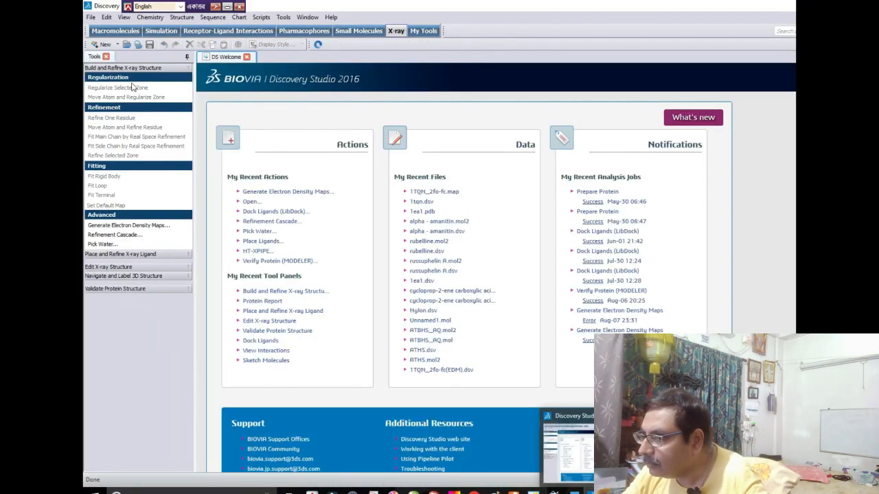
- Switch to Discovery Studio and look for a structure to open in the crystallograpic structures and other computations folder inside 3D MODELS
{"action": "left_click", "coordinate": [92, 18]}
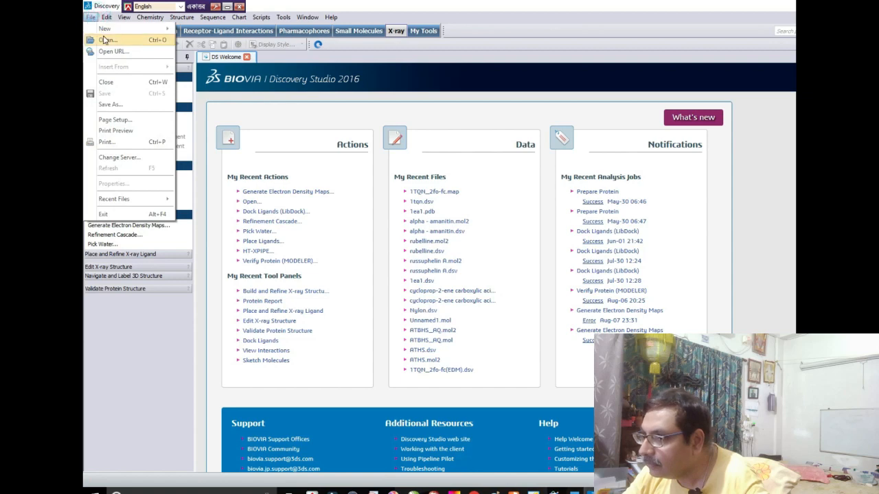
{"action": "left_click", "coordinate": [106, 41]}
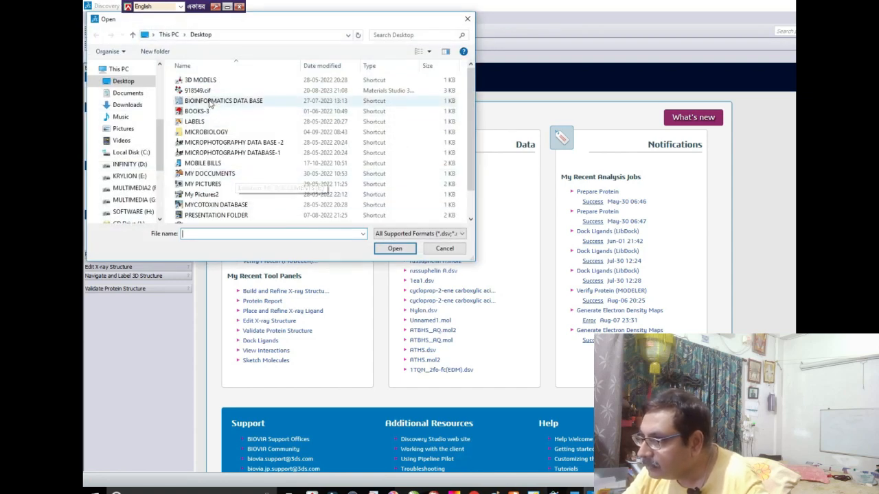
{"action": "double_click", "coordinate": [195, 81]}
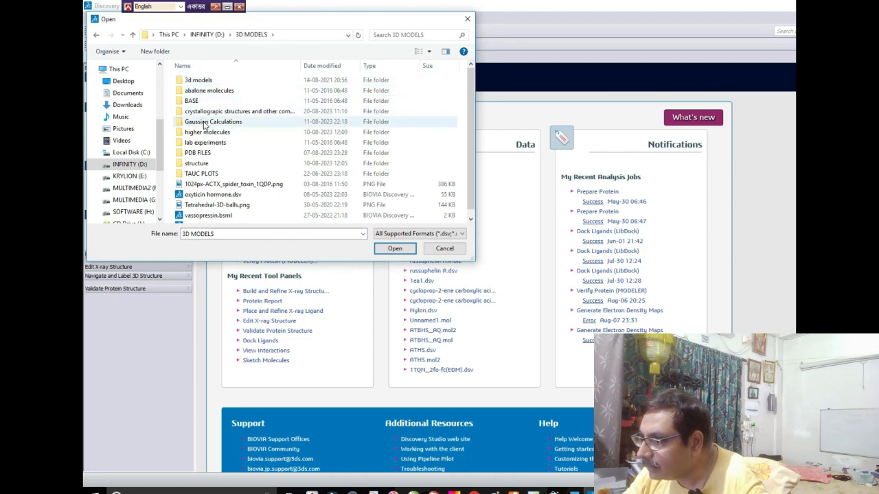
{"action": "double_click", "coordinate": [208, 111]}
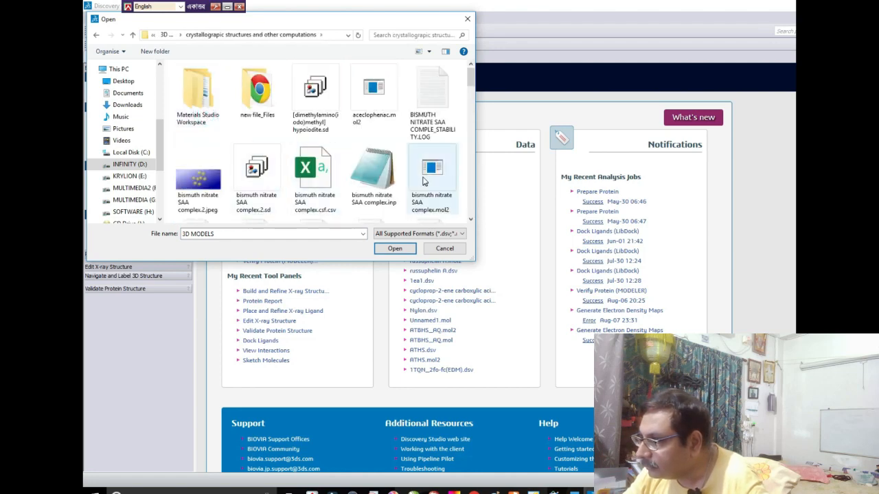
{"action": "scroll", "coordinate": [307, 181], "scroll_direction": "down", "scroll_amount": 3}
{"action": "scroll", "coordinate": [307, 181], "scroll_direction": "down", "scroll_amount": 5}
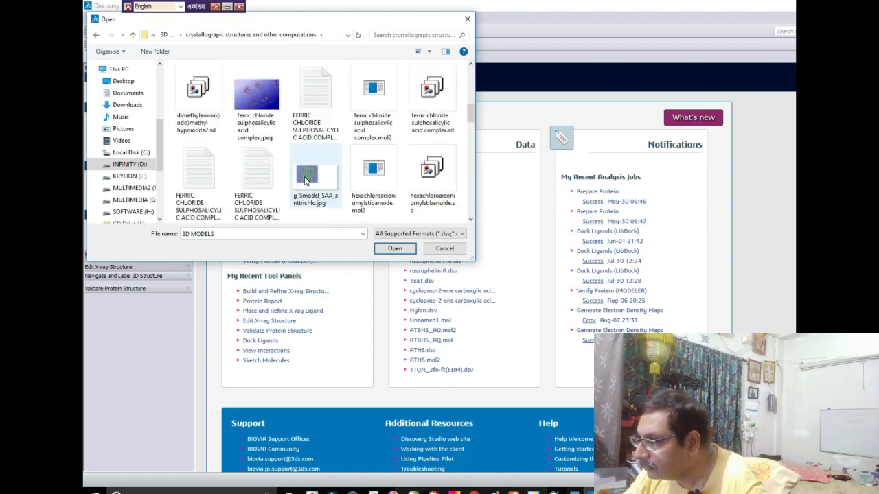
{"action": "scroll", "coordinate": [307, 181], "scroll_direction": "down", "scroll_amount": 3}
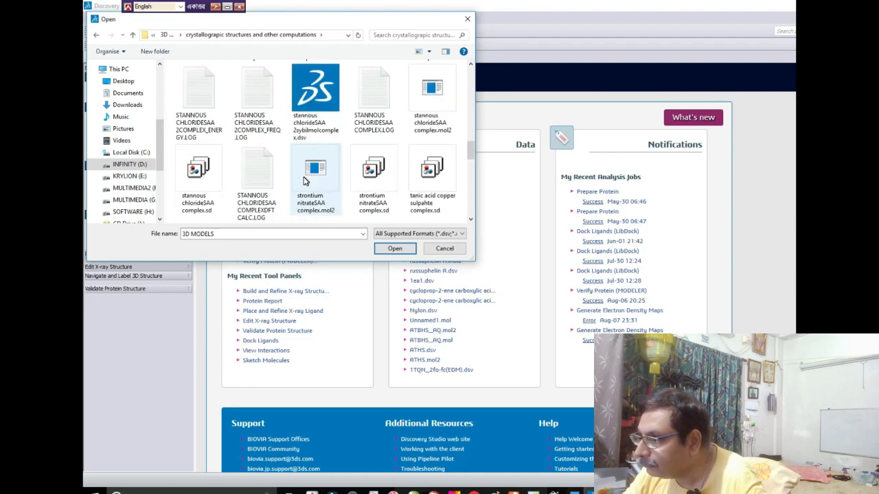
{"action": "scroll", "coordinate": [306, 181], "scroll_direction": "up", "scroll_amount": 10}
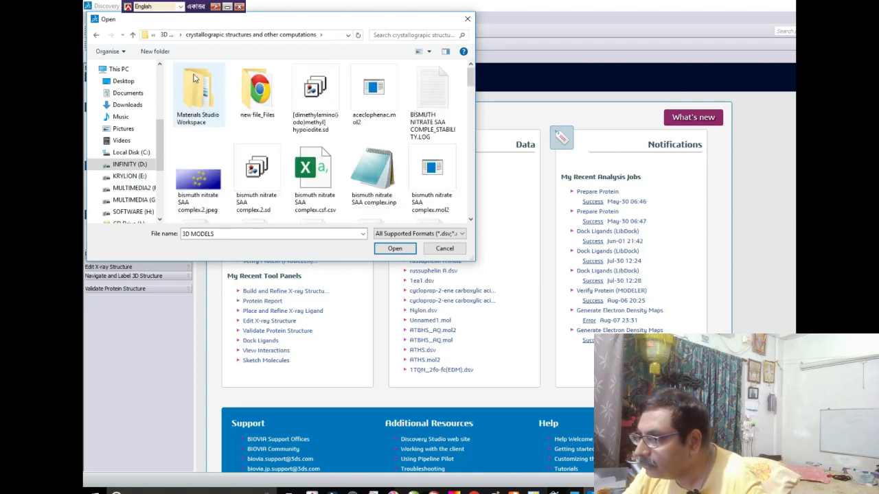
- Open ANADYNE.dsv from the 3d models folder inside 3D MODELS
{"action": "left_click", "coordinate": [133, 35]}
{"action": "left_click", "coordinate": [199, 81]}
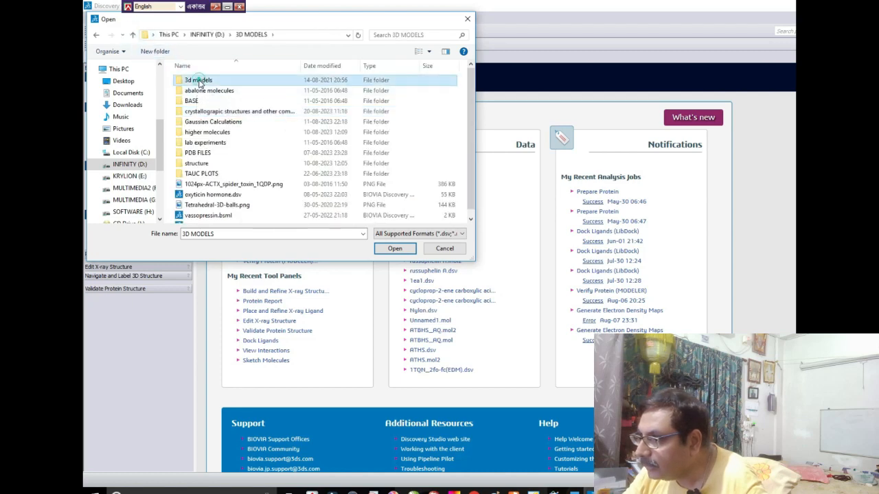
{"action": "double_click", "coordinate": [199, 81]}
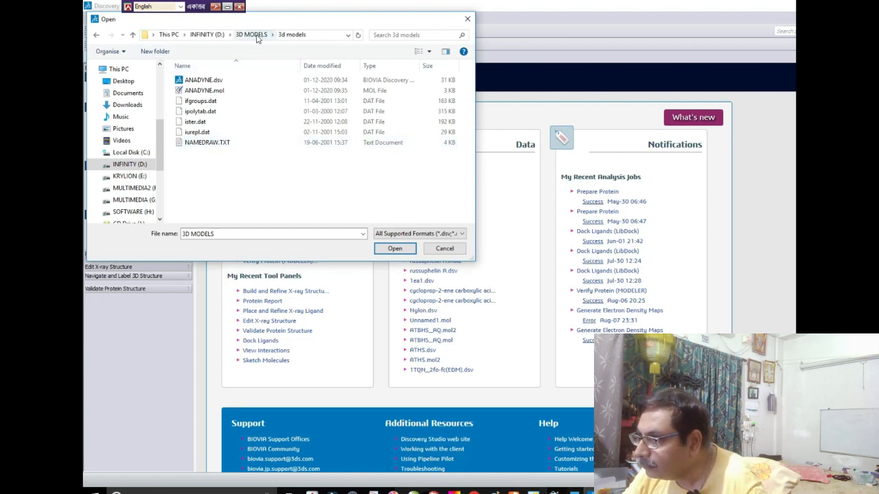
{"action": "left_click", "coordinate": [206, 83]}
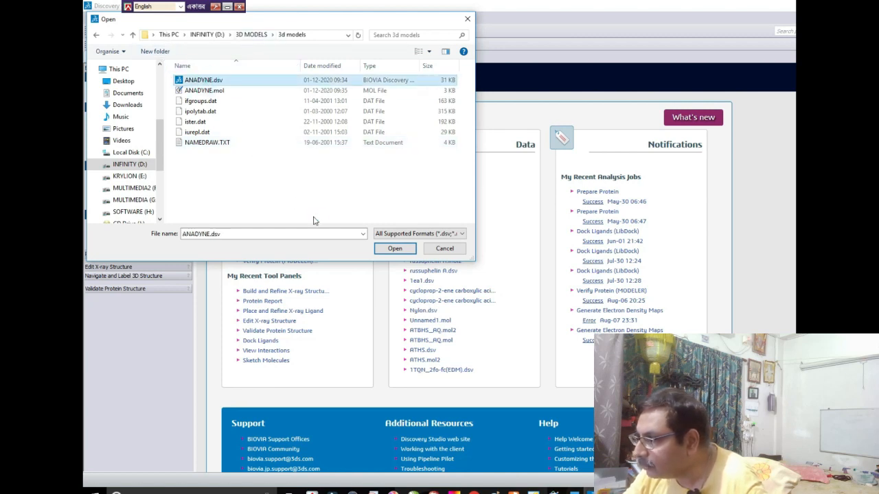
{"action": "left_click", "coordinate": [390, 252]}
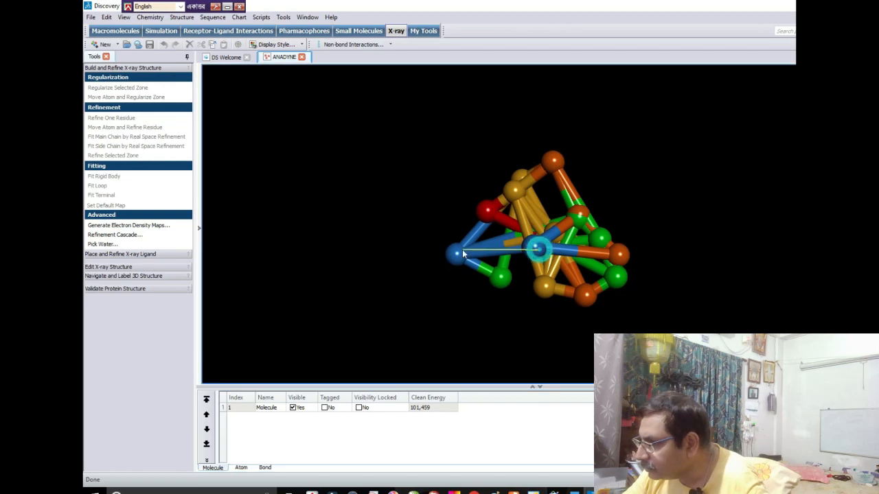
- Set the mouse mode to Rotate and turn the ANADYNE molecule to view it from the other side
{"action": "right_click", "coordinate": [387, 218]}
{"action": "mouse_move", "coordinate": [446, 333]}
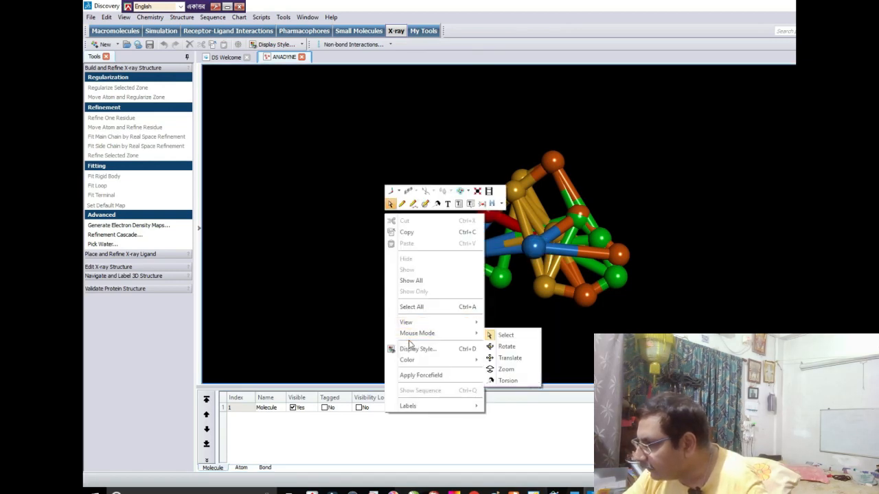
{"action": "left_click", "coordinate": [508, 347]}
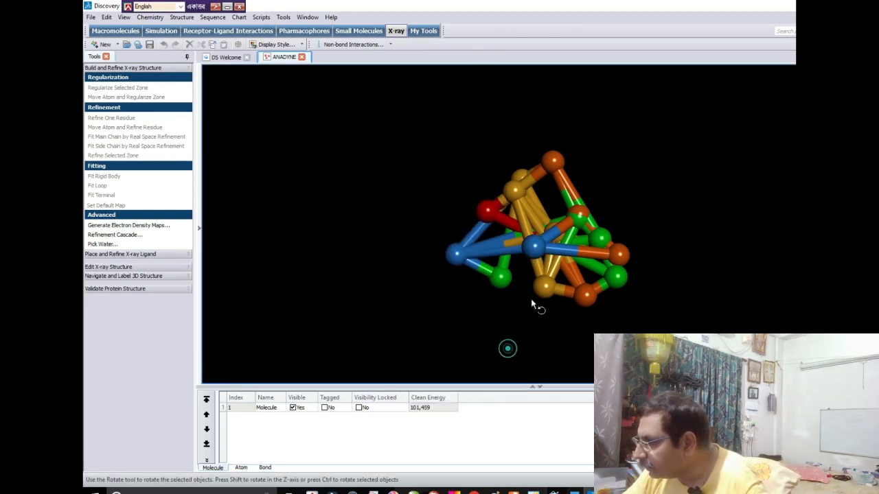
{"action": "left_click_drag", "start_coordinate": [531, 300], "coordinate": [379, 250]}
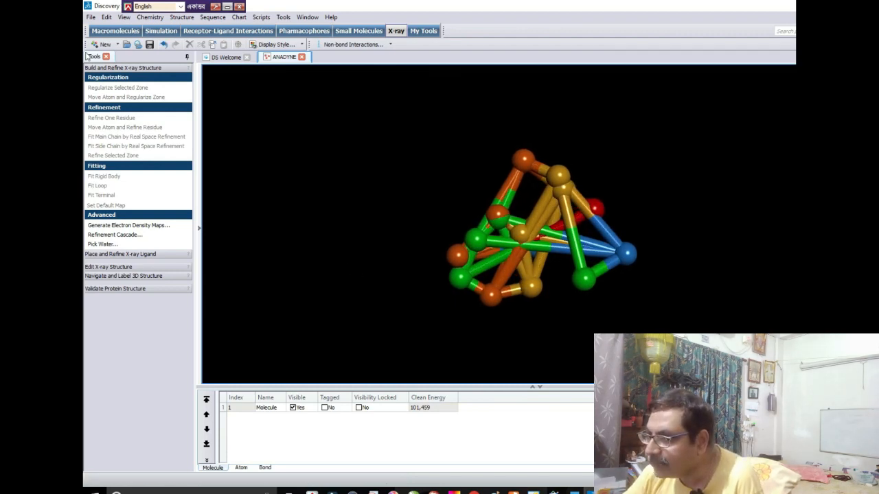
- Save the molecule as ANADYNE.sd in MDL MOL/SD format and exit Discovery Studio
{"action": "left_click", "coordinate": [91, 18]}
{"action": "left_click", "coordinate": [107, 104]}
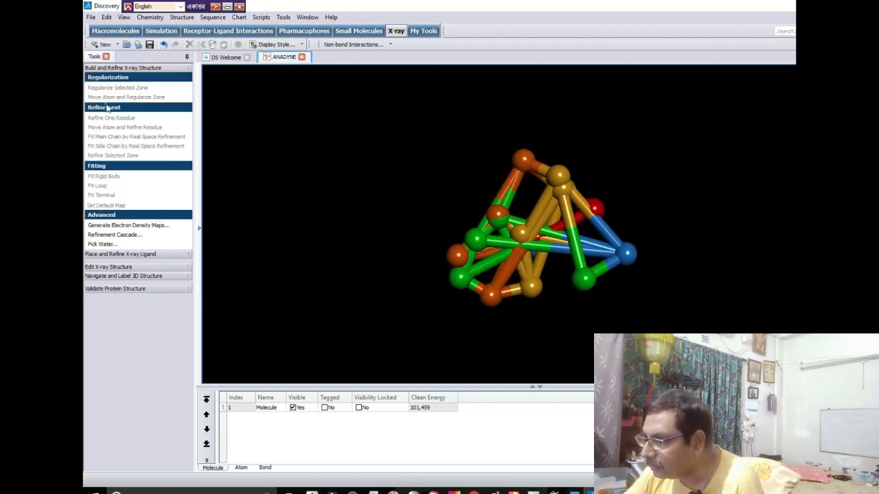
{"action": "left_click", "coordinate": [245, 227]}
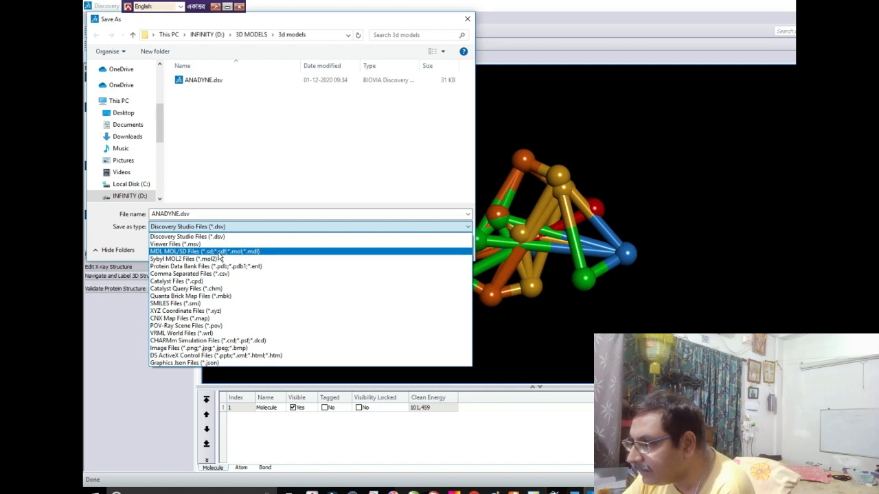
{"action": "left_click", "coordinate": [257, 252]}
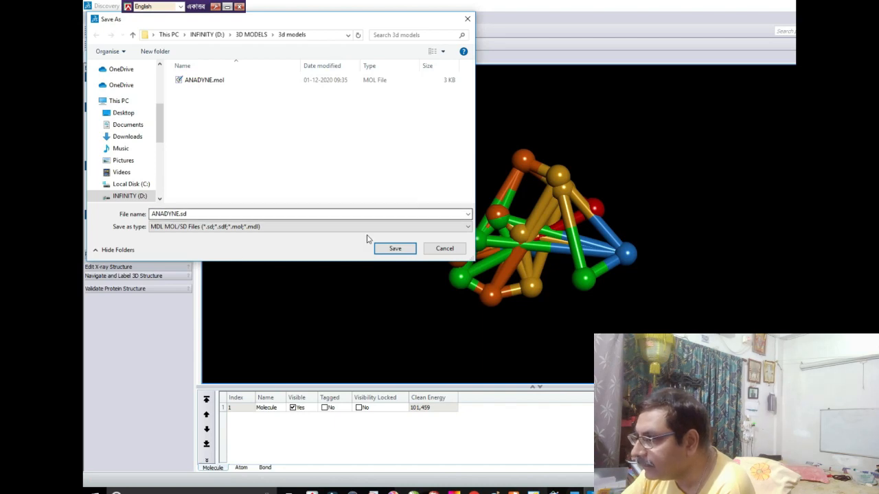
{"action": "left_click", "coordinate": [385, 251]}
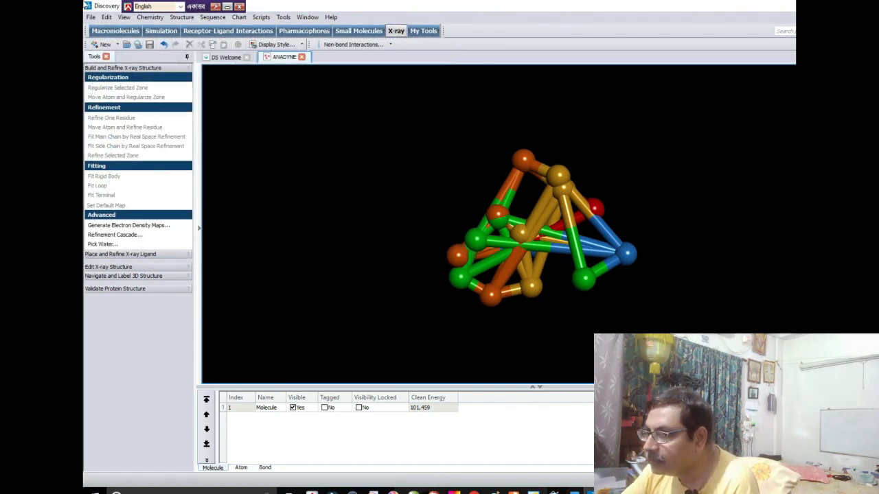
{"action": "left_click", "coordinate": [91, 18]}
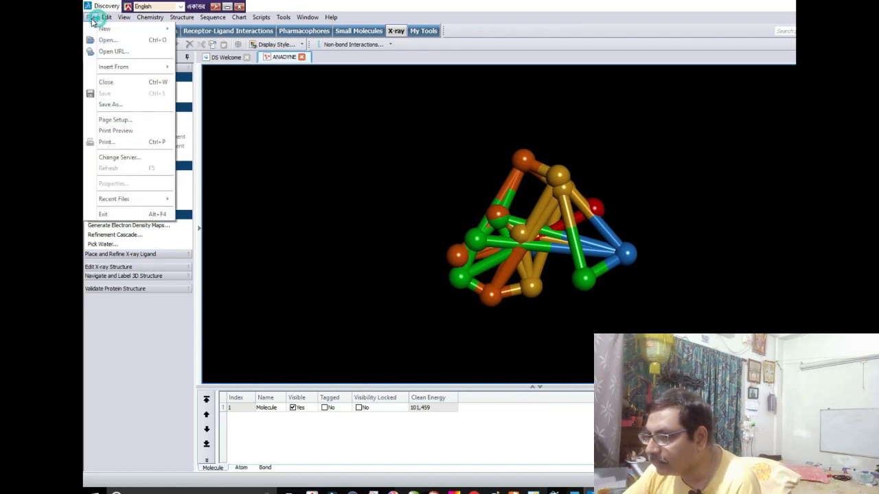
{"action": "left_click", "coordinate": [91, 217]}
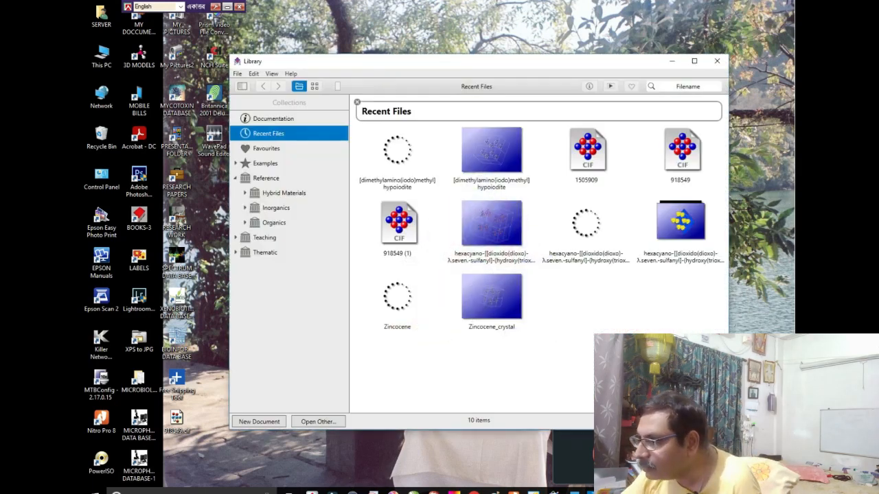
- Try to open a structure from the Desktop in CrystalMaker using the Molfile format
{"action": "left_click", "coordinate": [239, 73]}
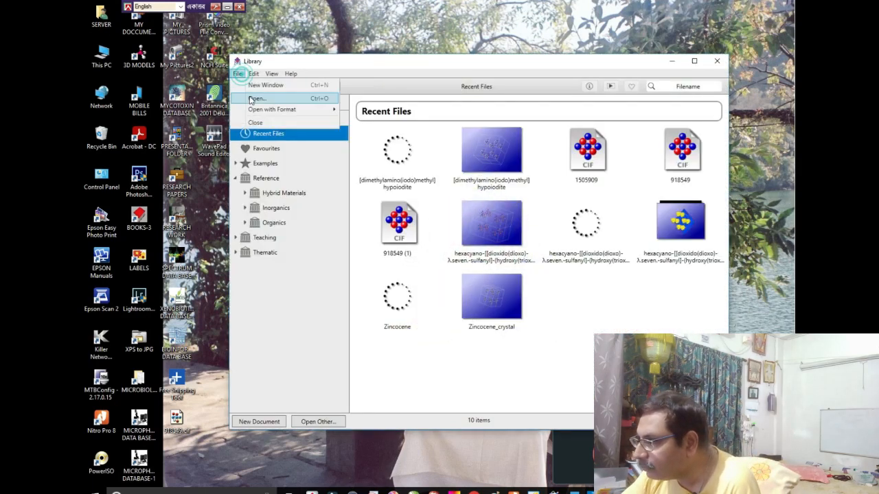
{"action": "mouse_move", "coordinate": [257, 112]}
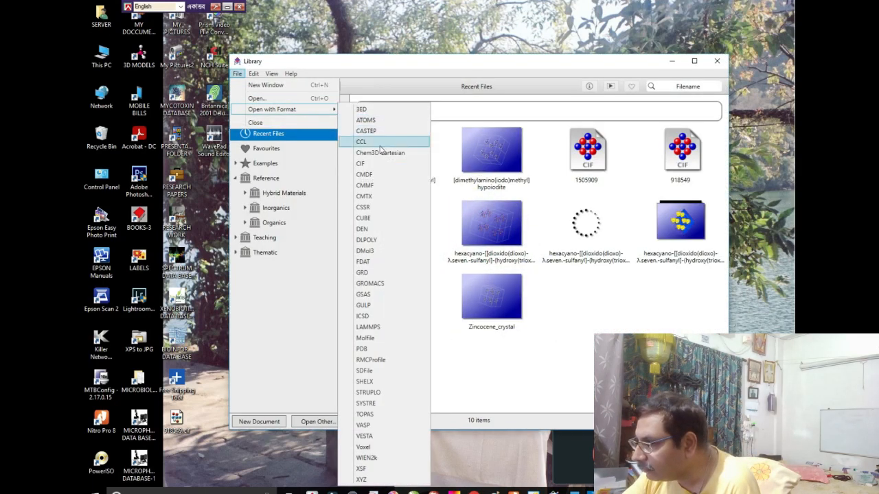
{"action": "left_click", "coordinate": [365, 338]}
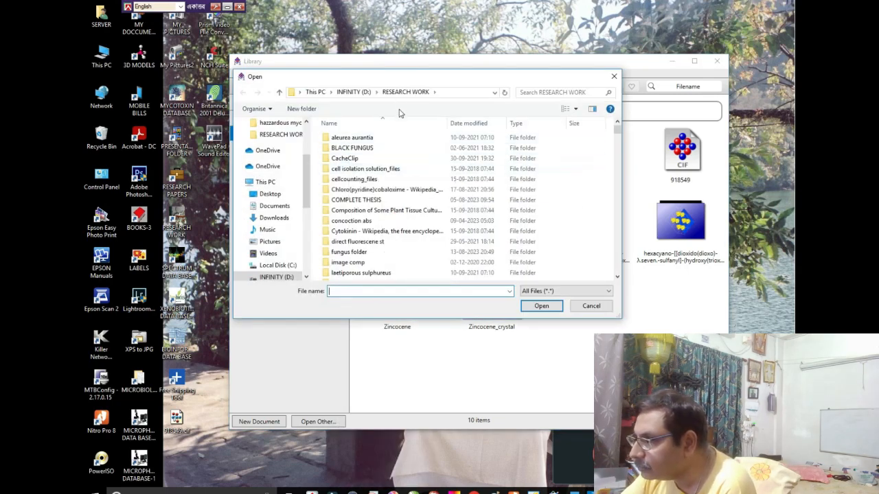
{"action": "scroll", "coordinate": [274, 147], "scroll_direction": "up", "scroll_amount": 3}
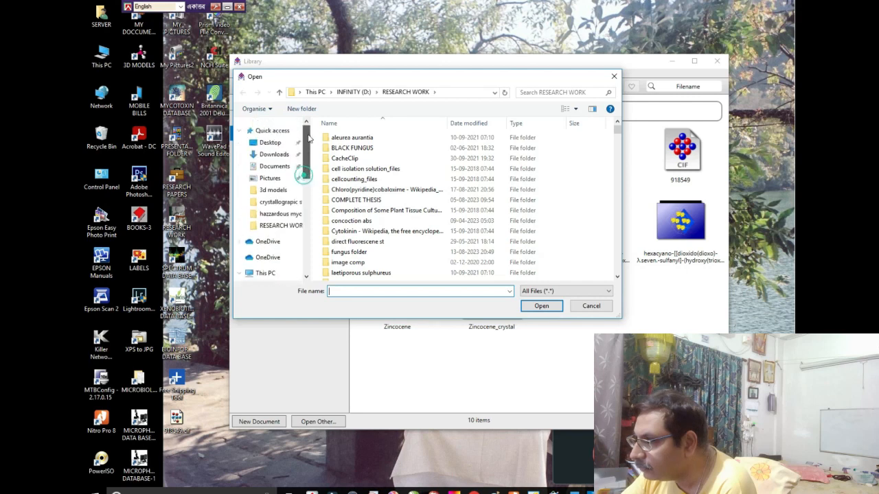
{"action": "left_click", "coordinate": [273, 143]}
{"action": "double_click", "coordinate": [346, 139]}
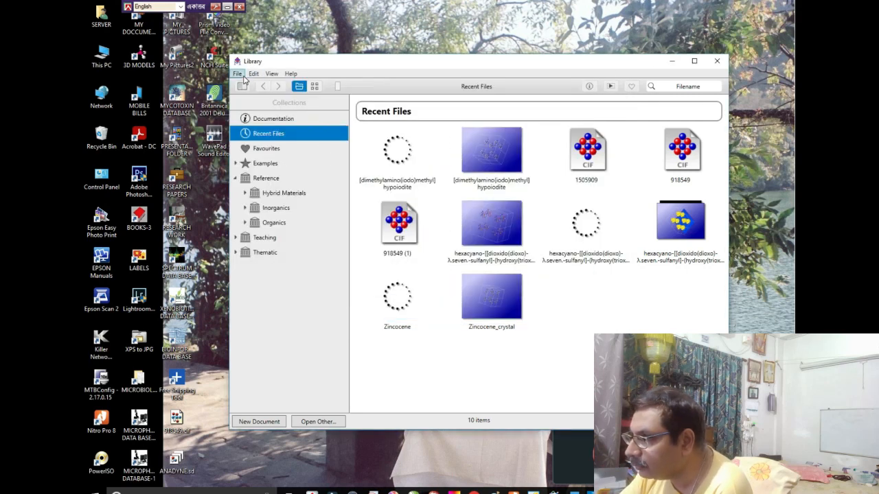
- Open the ANADYNE.sd molecule from the Desktop in CrystalMaker with a specified import format
{"action": "left_click", "coordinate": [237, 74]}
{"action": "mouse_move", "coordinate": [275, 109]}
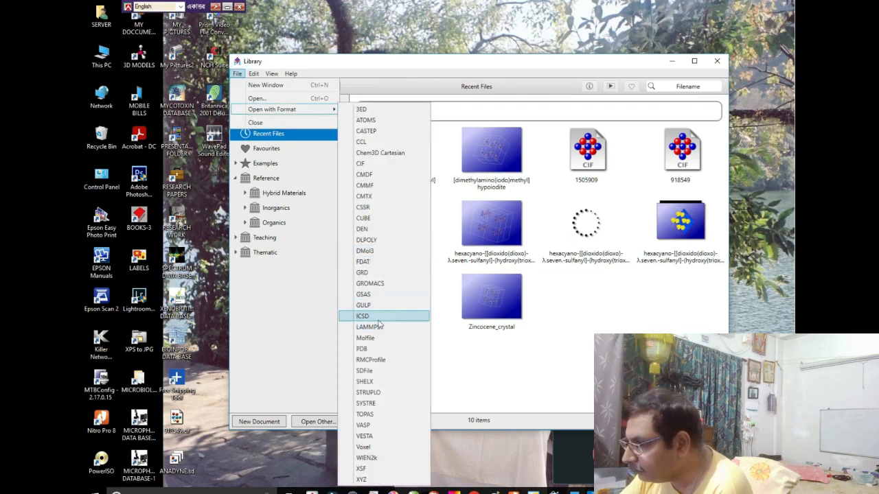
{"action": "left_click", "coordinate": [364, 349]}
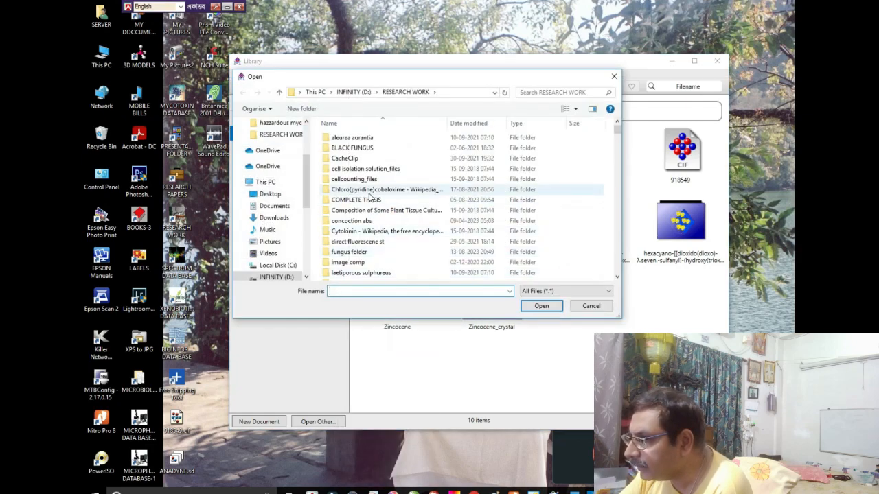
{"action": "scroll", "coordinate": [300, 169], "scroll_direction": "up", "scroll_amount": 5}
{"action": "left_click", "coordinate": [269, 143]}
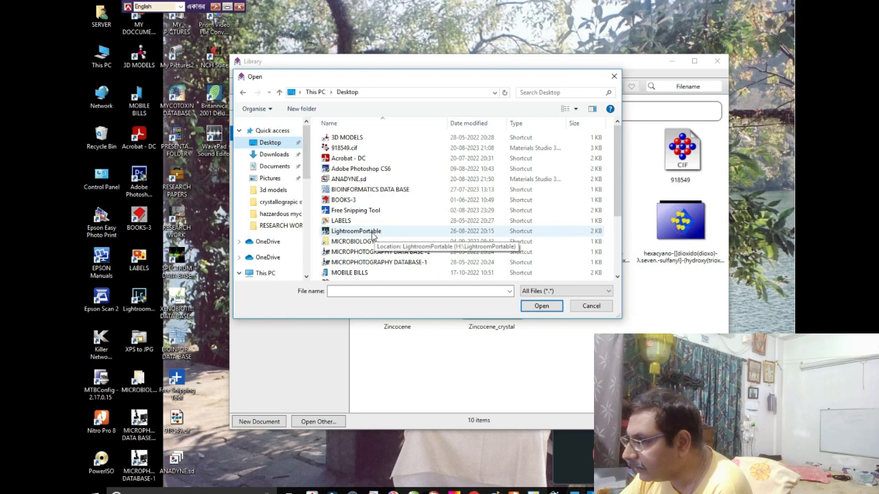
{"action": "left_click", "coordinate": [365, 180]}
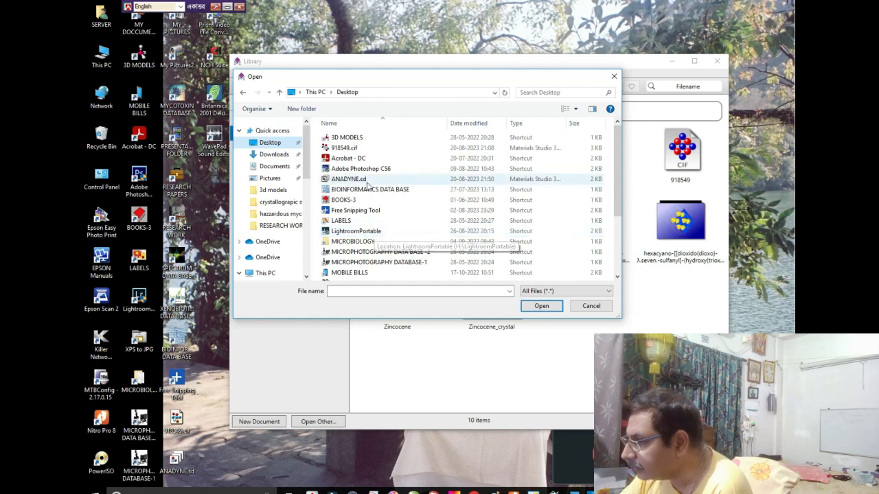
{"action": "left_click", "coordinate": [536, 307]}
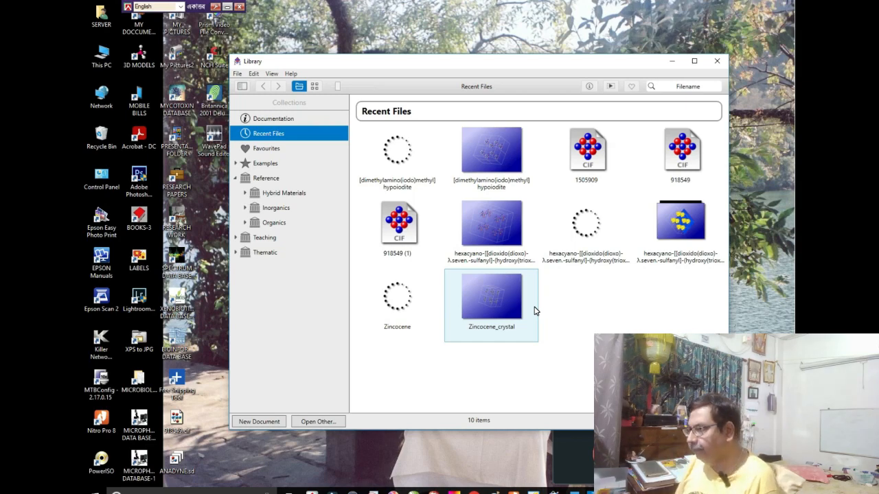
{"action": "double_click", "coordinate": [535, 310]}
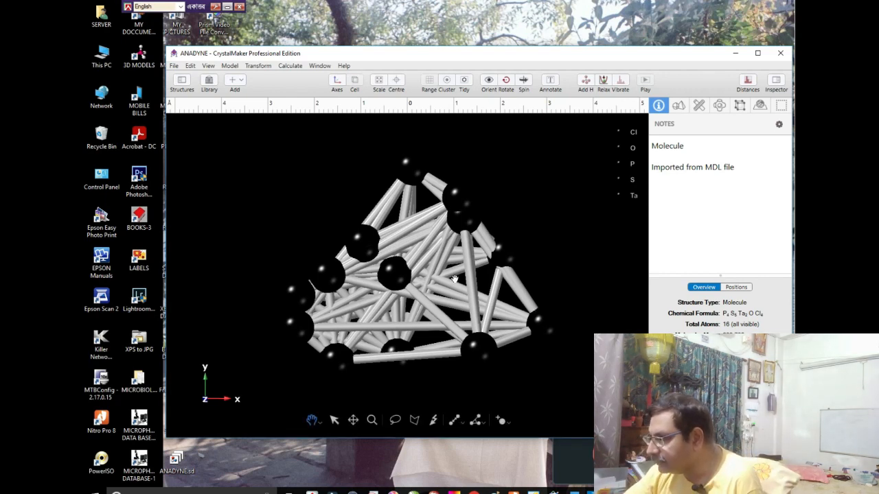
- Convert the ANADYNE molecule to a crystal with space group P 1 and the molecule positioned at the cell centre
{"action": "left_click_drag", "start_coordinate": [453, 276], "coordinate": [476, 303]}
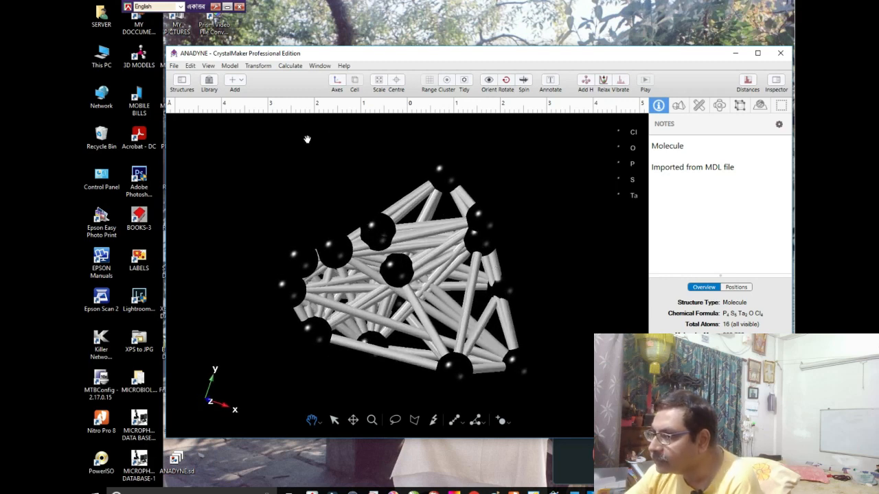
{"action": "left_click", "coordinate": [251, 66]}
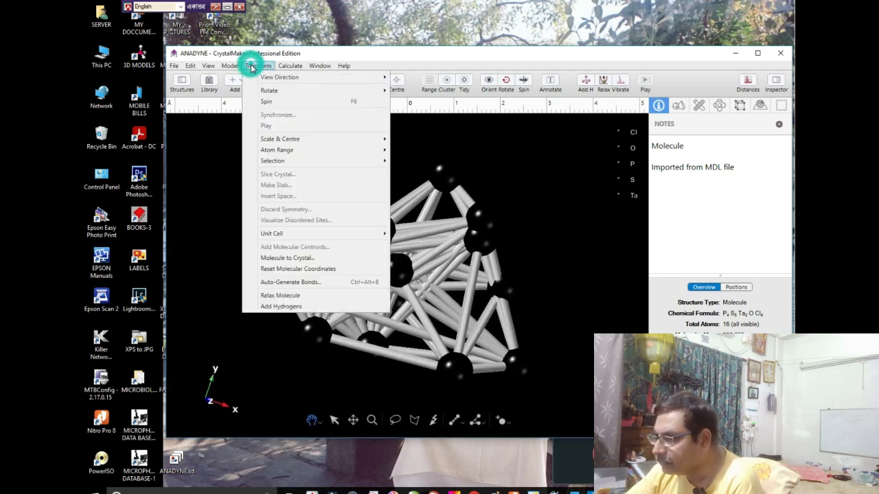
{"action": "left_click", "coordinate": [287, 260]}
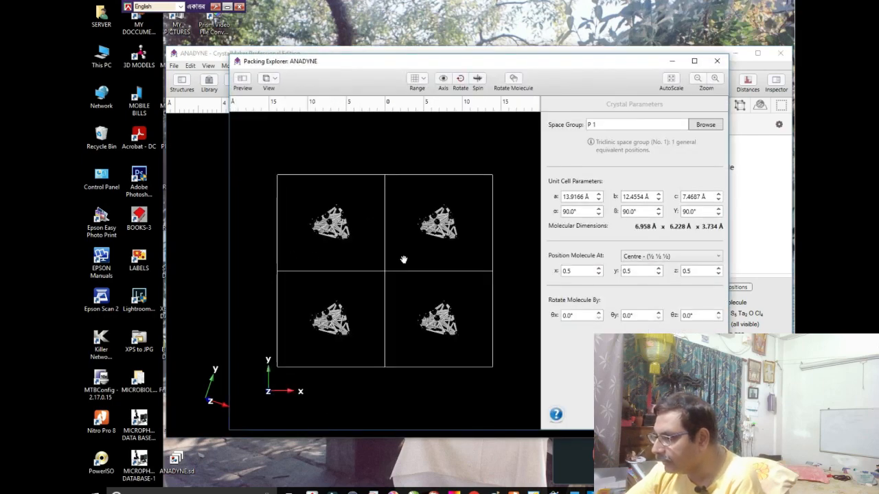
{"action": "left_click_drag", "start_coordinate": [404, 260], "coordinate": [379, 285]}
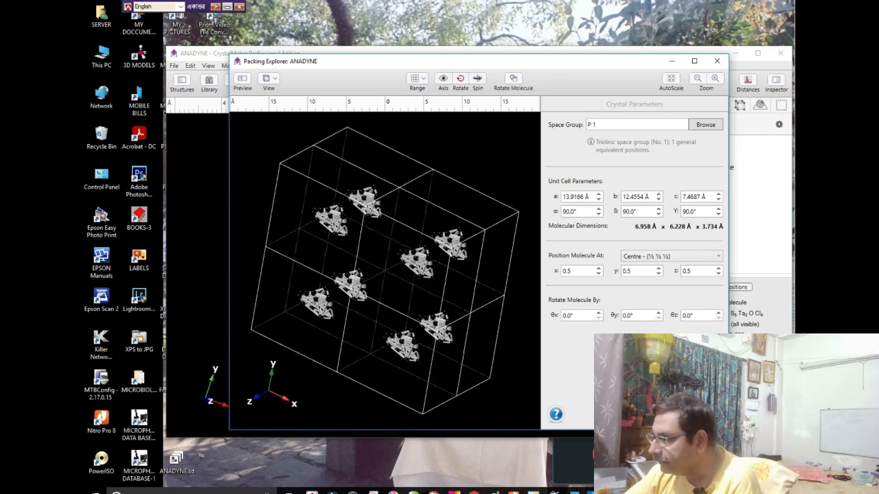
{"action": "left_click", "coordinate": [702, 414]}
{"action": "left_click_drag", "start_coordinate": [489, 315], "coordinate": [510, 320]}
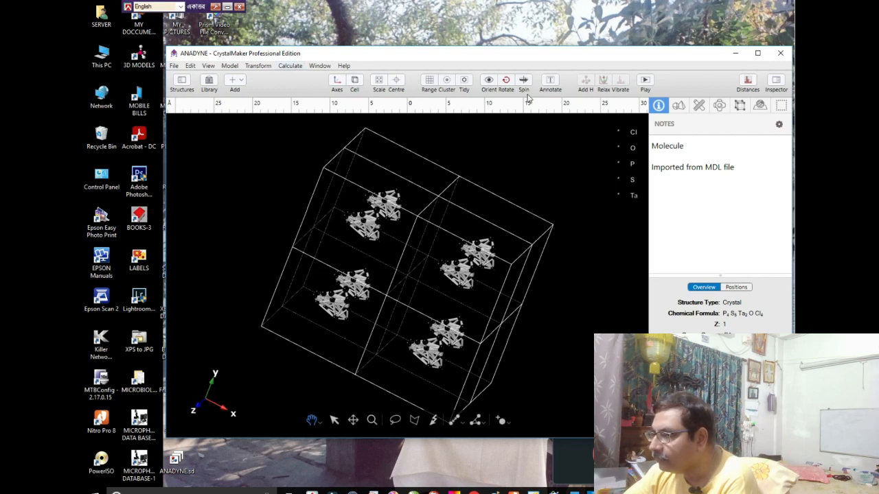
- Set the crystal view's background to the dark blue gradient preset
{"action": "left_click", "coordinate": [230, 65]}
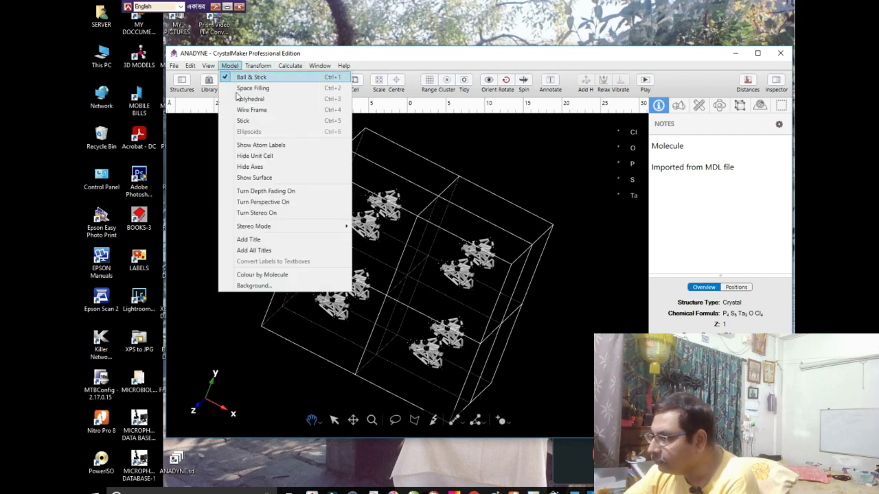
{"action": "left_click", "coordinate": [253, 285]}
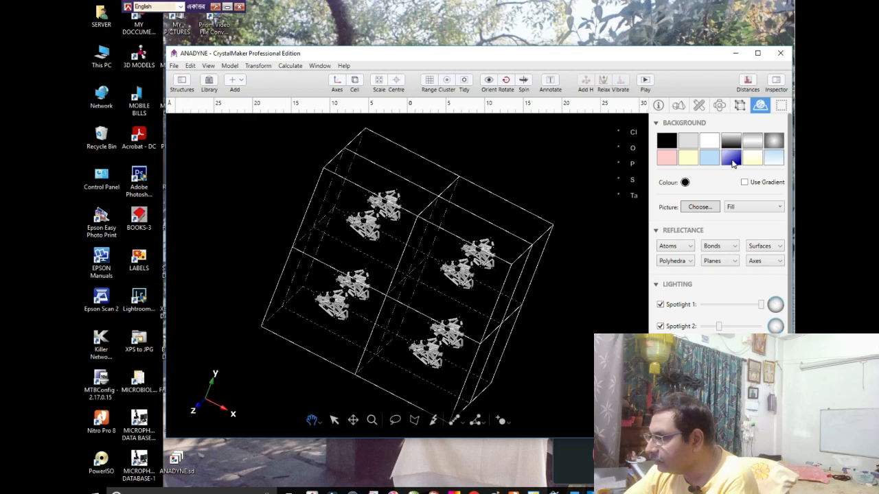
{"action": "left_click", "coordinate": [732, 159]}
{"action": "left_click_drag", "start_coordinate": [522, 278], "coordinate": [541, 280]}
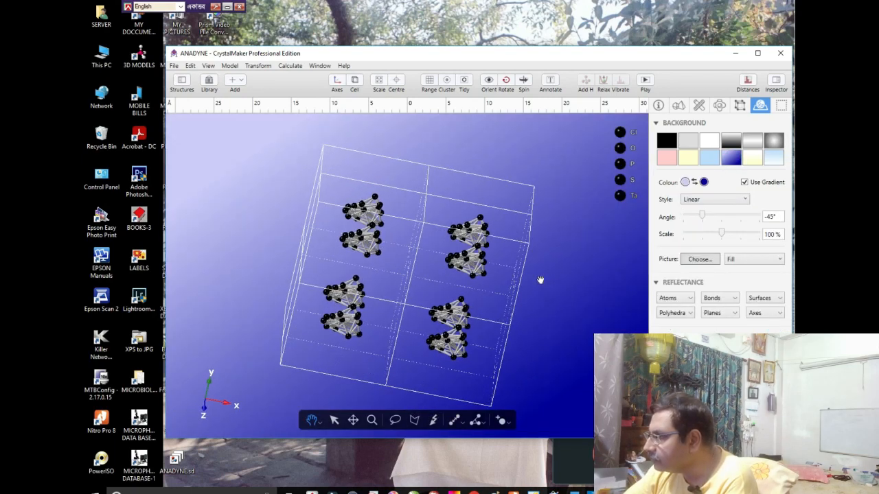
- Colour the Cl atoms bright green and the O atoms red
{"action": "left_click", "coordinate": [633, 132]}
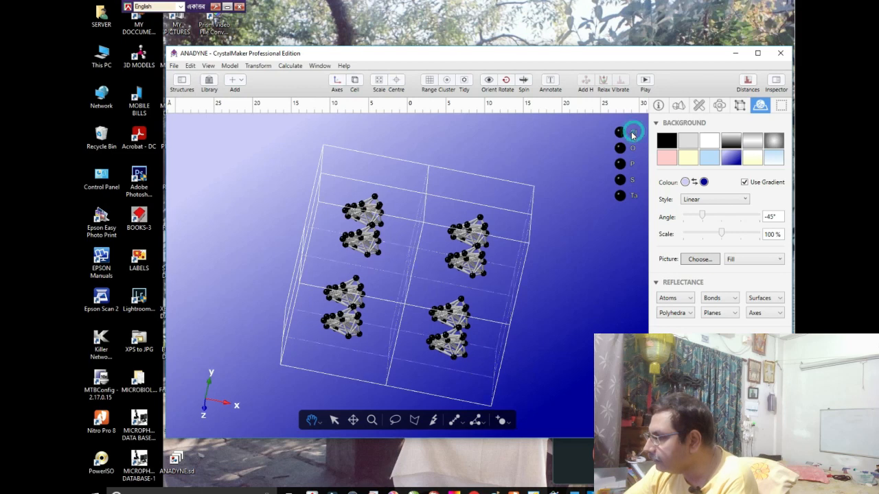
{"action": "left_click", "coordinate": [623, 132]}
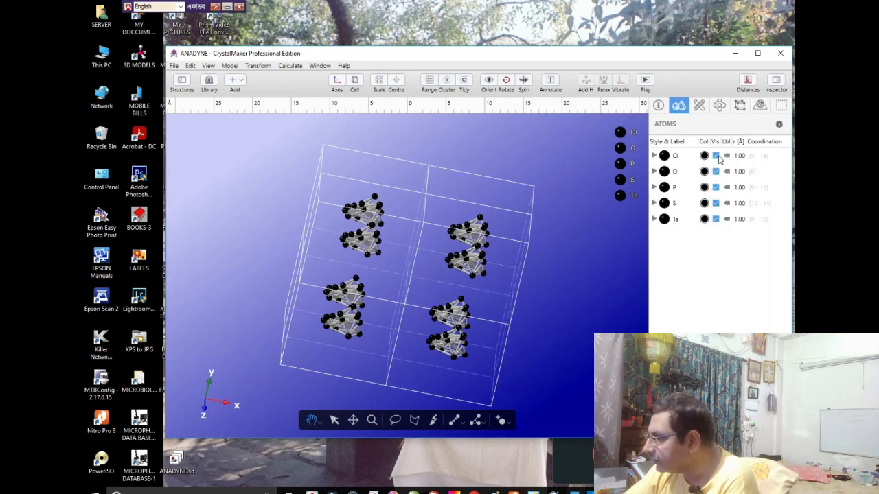
{"action": "left_click", "coordinate": [704, 156]}
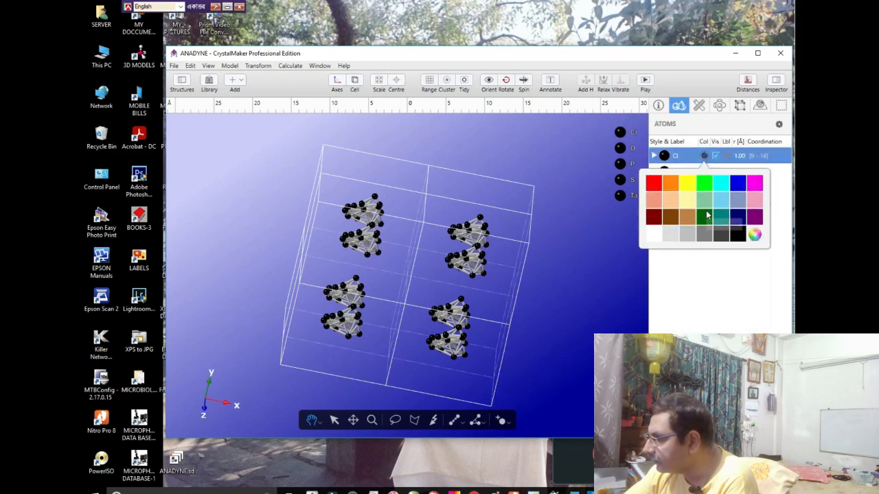
{"action": "left_click", "coordinate": [704, 183]}
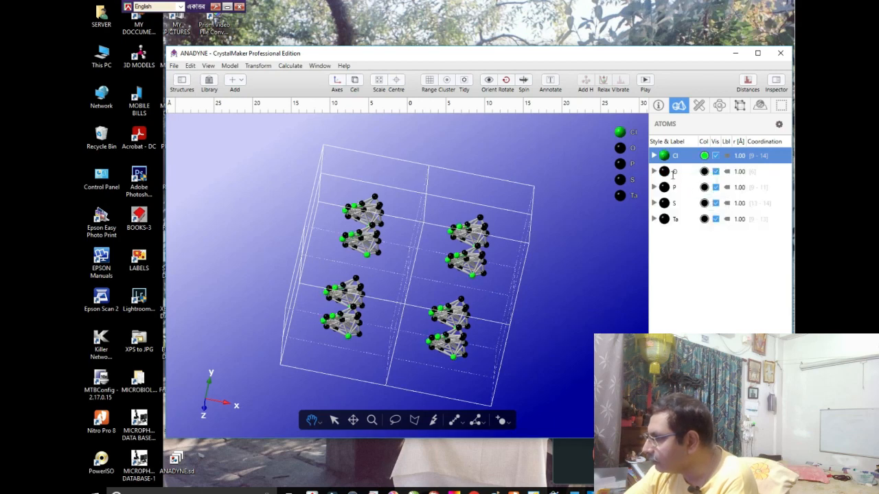
{"action": "left_click", "coordinate": [704, 172]}
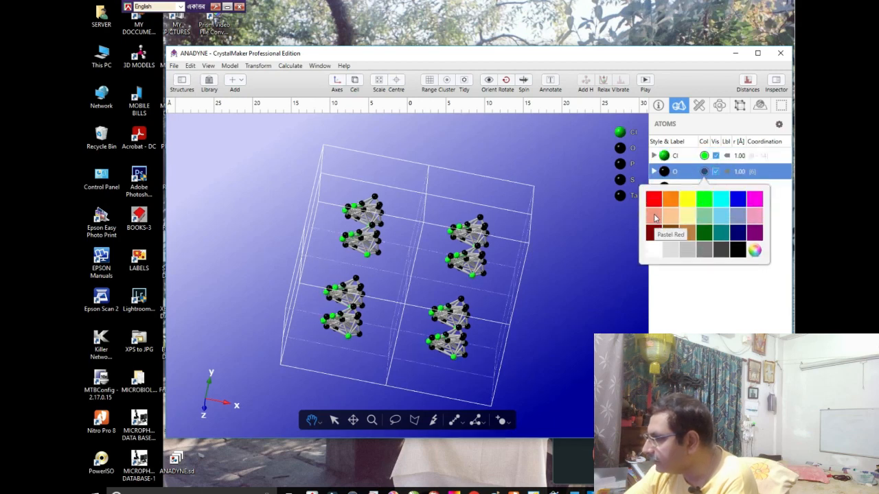
{"action": "left_click", "coordinate": [654, 199]}
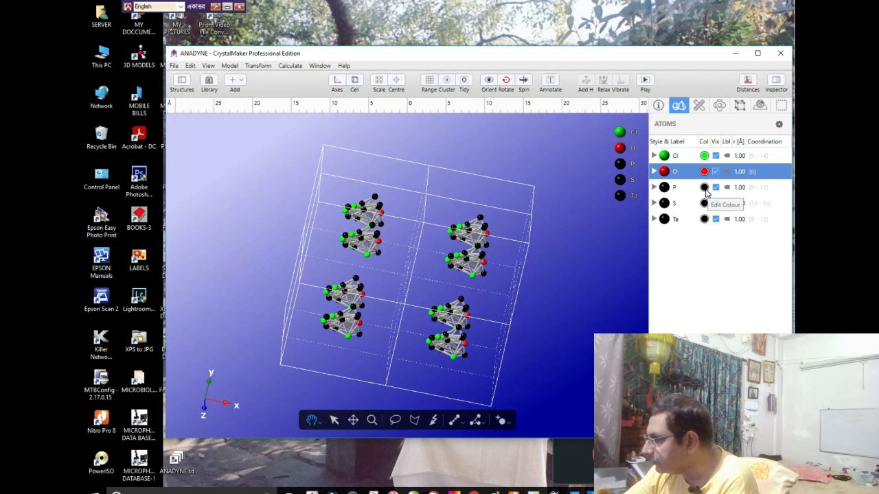
- Try dark magenta for the P atoms and settle on bright magenta
{"action": "left_click", "coordinate": [705, 188]}
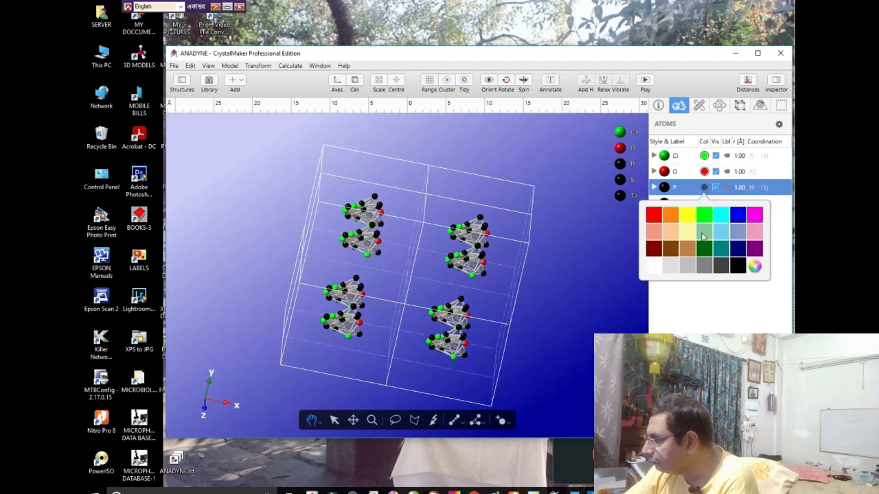
{"action": "left_click", "coordinate": [754, 250]}
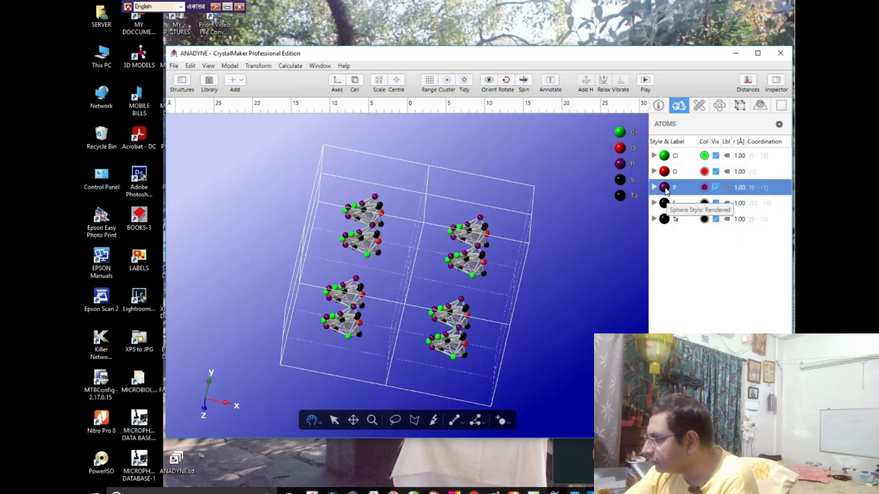
{"action": "left_click", "coordinate": [663, 188]}
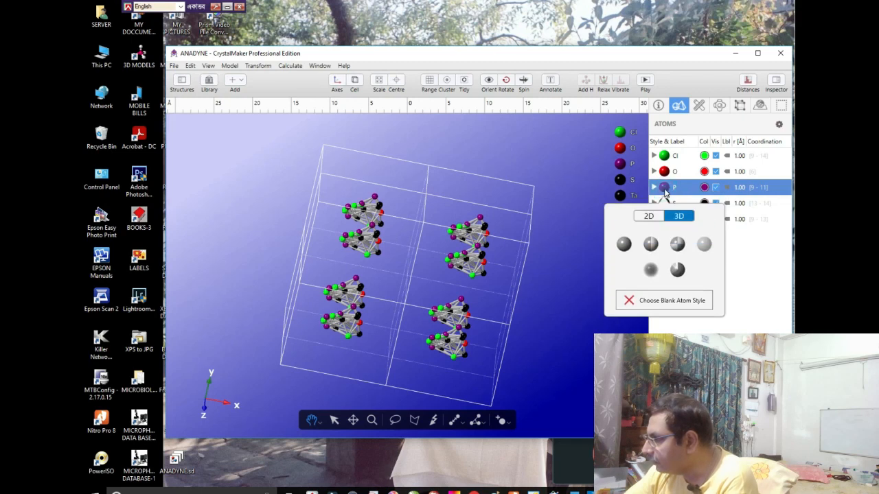
{"action": "left_click", "coordinate": [703, 188]}
{"action": "left_click", "coordinate": [704, 187]}
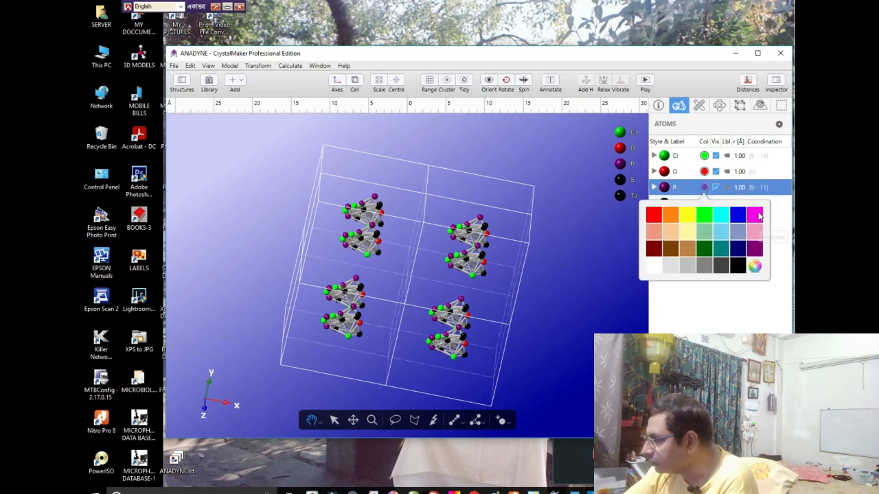
{"action": "left_click", "coordinate": [758, 215]}
- Colour the S atoms yellow, keeping their existing sphere style
{"action": "left_click", "coordinate": [664, 203]}
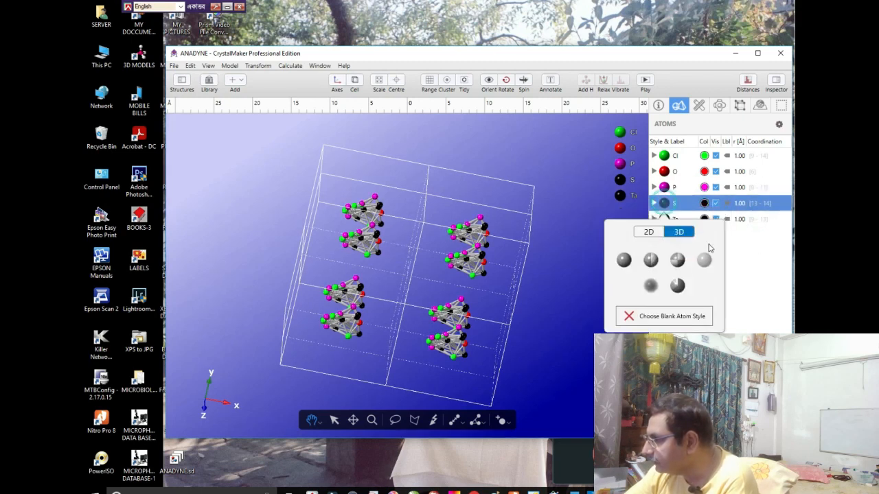
{"action": "left_click", "coordinate": [739, 251]}
{"action": "left_click", "coordinate": [664, 204]}
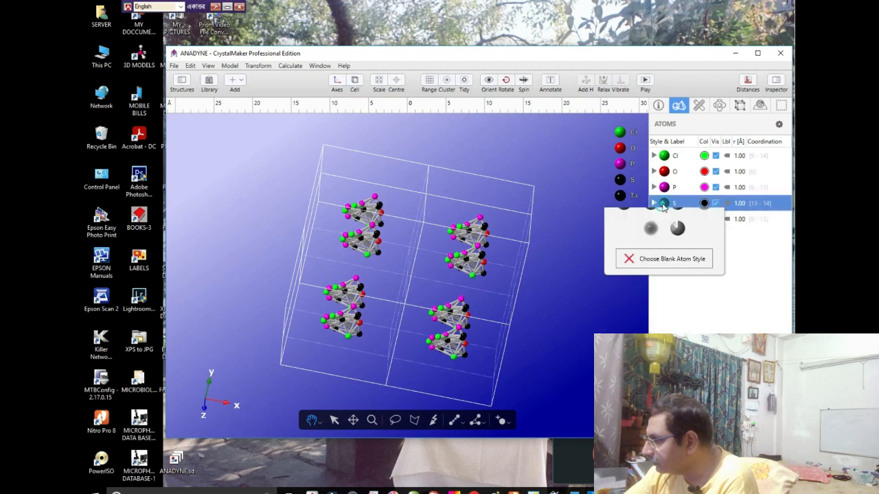
{"action": "left_click", "coordinate": [704, 204]}
{"action": "left_click", "coordinate": [704, 203]}
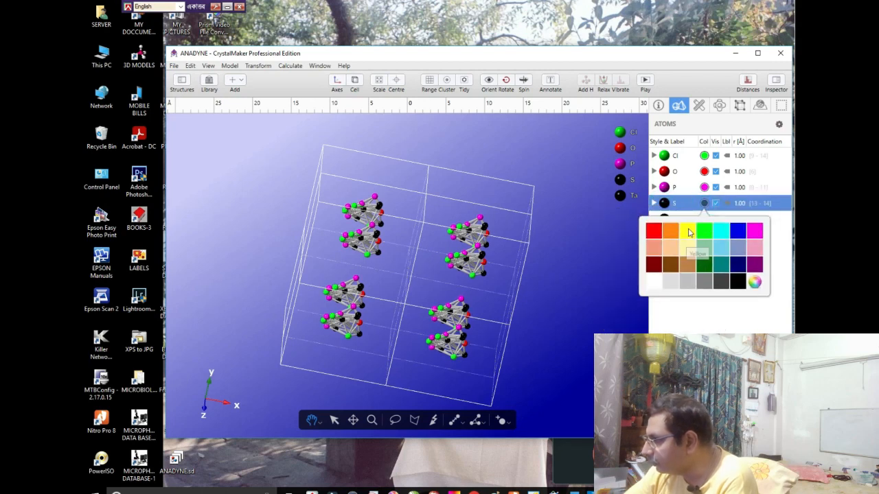
{"action": "left_click", "coordinate": [688, 231]}
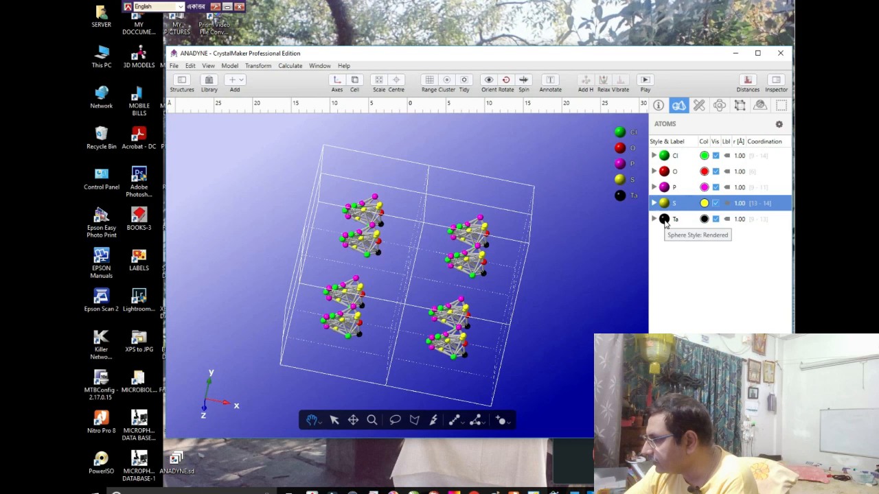
- Colour the Ta atoms light brown and turn the crystal to view it from another angle
{"action": "left_click", "coordinate": [704, 219]}
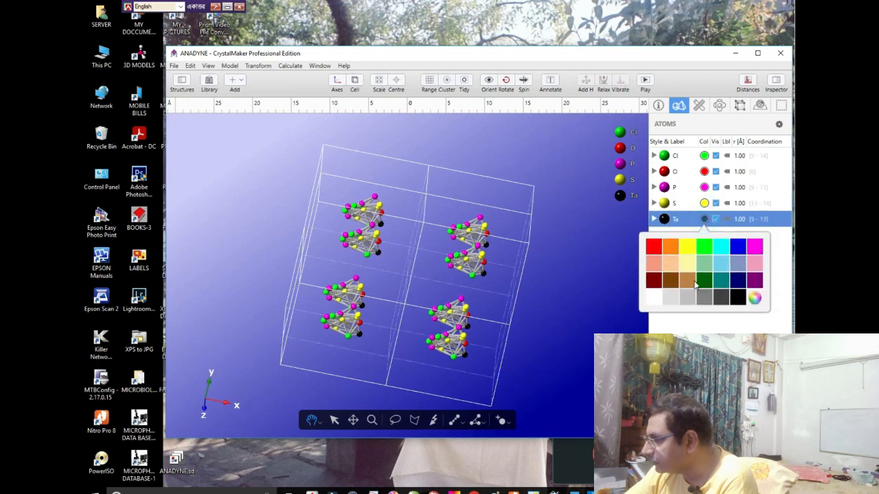
{"action": "left_click", "coordinate": [692, 283]}
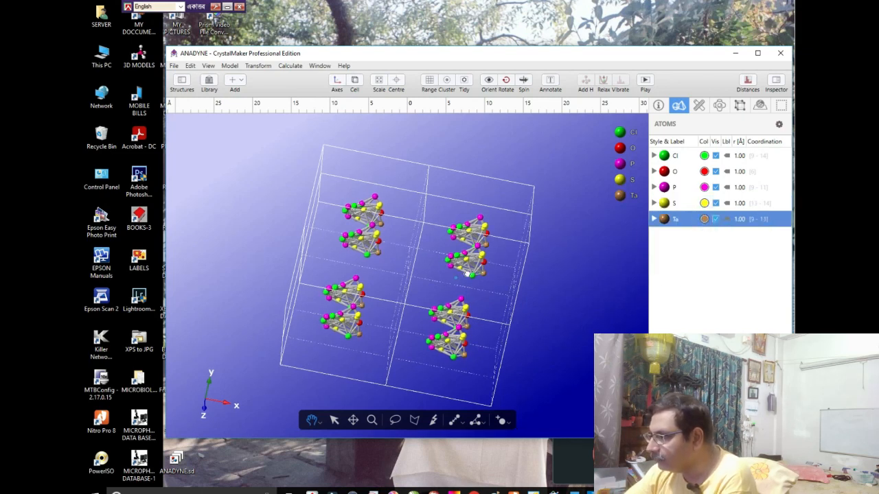
{"action": "mouse_move", "coordinate": [467, 274]}
{"action": "left_mouse_down"}
{"action": "mouse_move", "coordinate": [417, 249]}
{"action": "mouse_move", "coordinate": [469, 275]}
{"action": "left_mouse_up"}
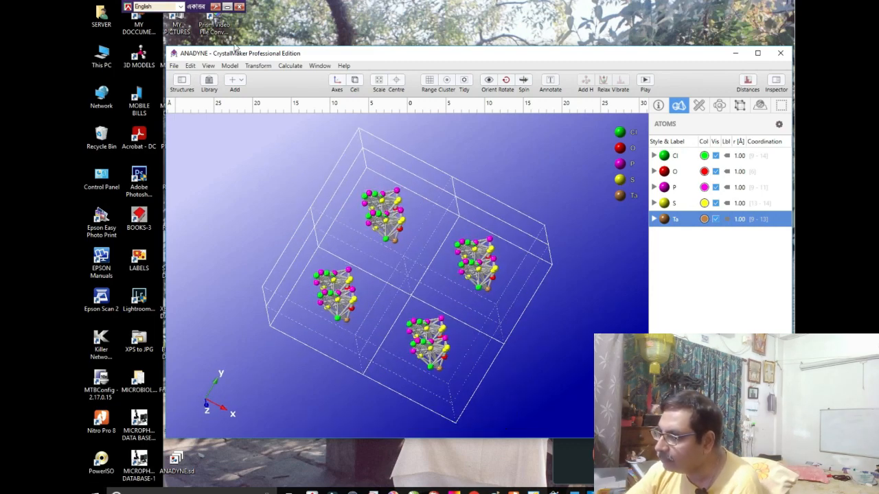
- Calculate the d-spacing of the 1 1 1 lattice plane and print it to the log
{"action": "left_click", "coordinate": [297, 67]}
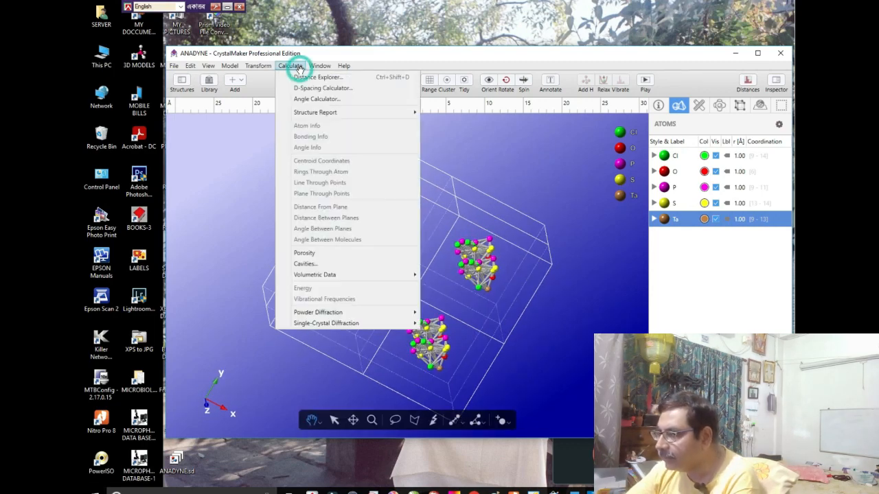
{"action": "left_click", "coordinate": [309, 88]}
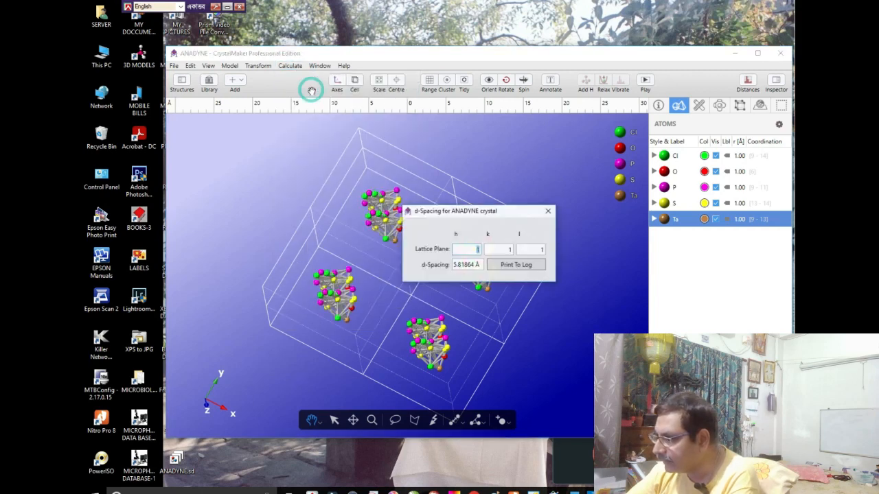
{"action": "left_click", "coordinate": [507, 266]}
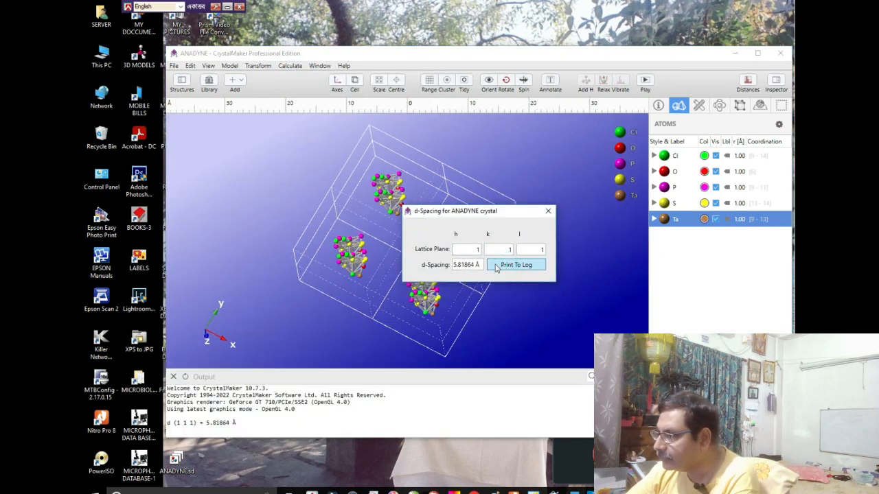
{"action": "left_click", "coordinate": [548, 212]}
- Generate an electron density map of the crystal with a 0.2987 Å sampling interval and 0.7709 Å resolution, without using symmetry
{"action": "left_click", "coordinate": [290, 65]}
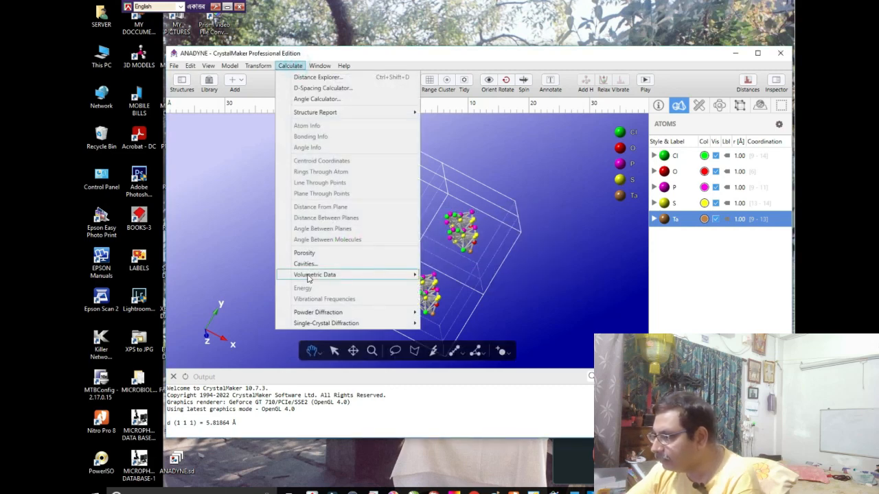
{"action": "mouse_move", "coordinate": [309, 276]}
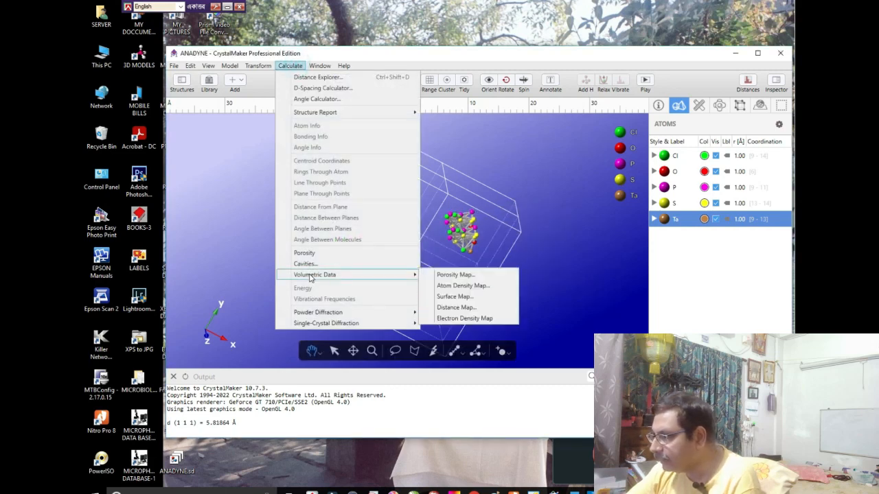
{"action": "left_click", "coordinate": [460, 319]}
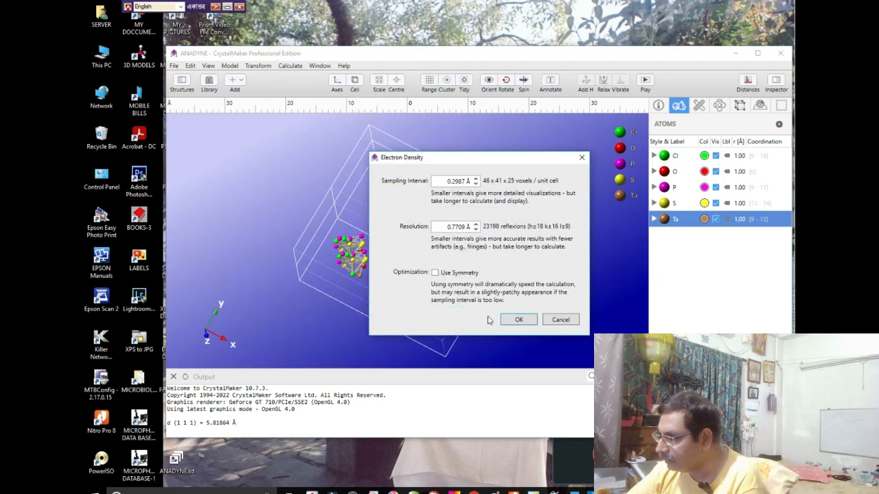
{"action": "left_click", "coordinate": [511, 320]}
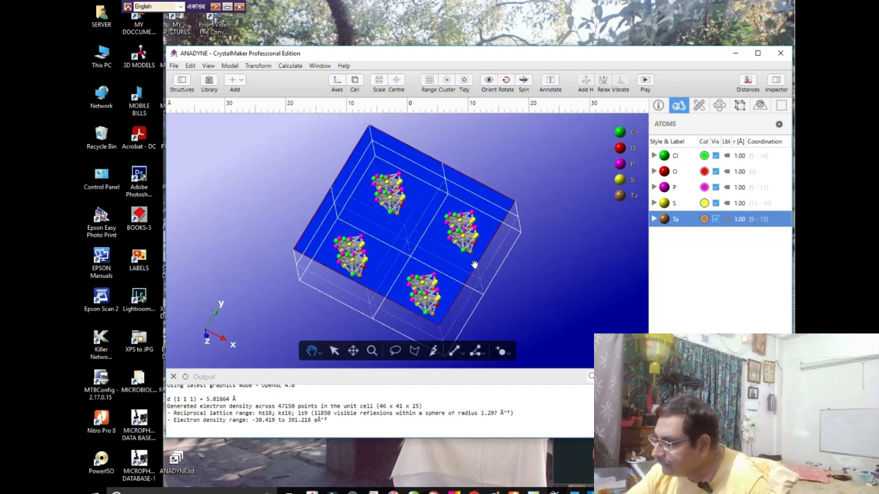
{"action": "left_click_drag", "start_coordinate": [474, 263], "coordinate": [432, 278]}
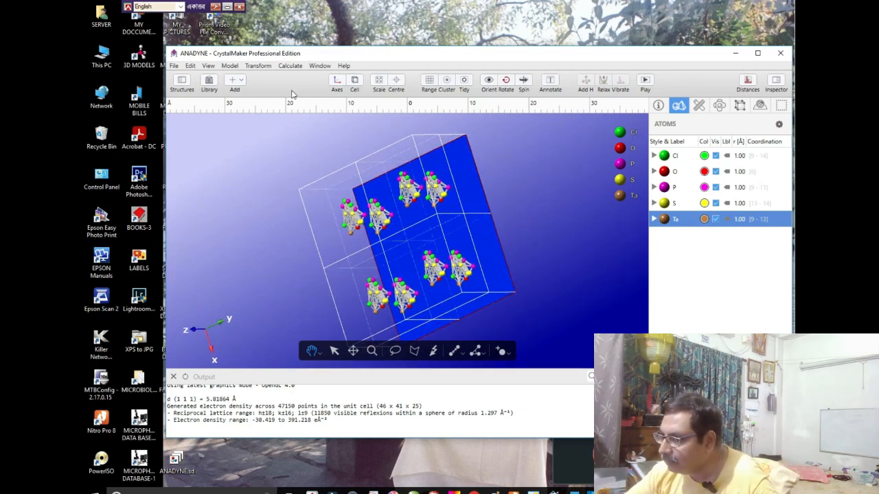
{"action": "left_click", "coordinate": [289, 65]}
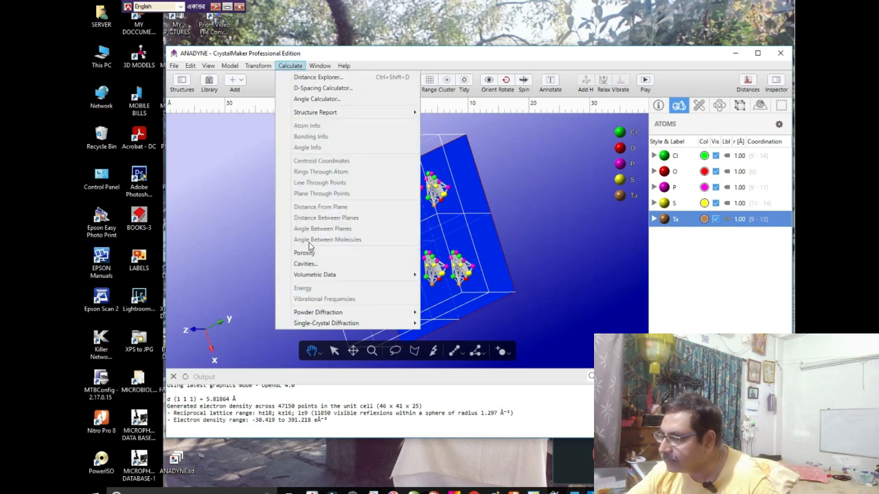
{"action": "left_click", "coordinate": [319, 65]}
{"action": "mouse_move", "coordinate": [286, 66]}
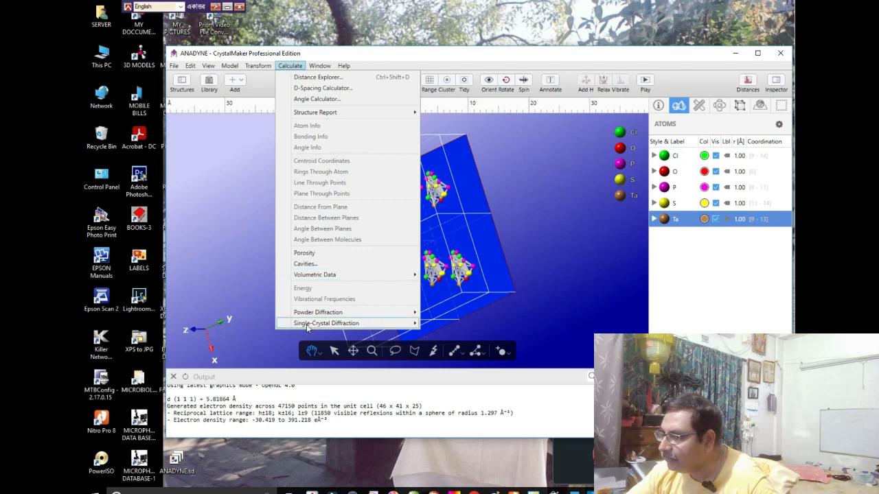
{"action": "mouse_move", "coordinate": [309, 323]}
{"action": "left_click", "coordinate": [489, 132]}
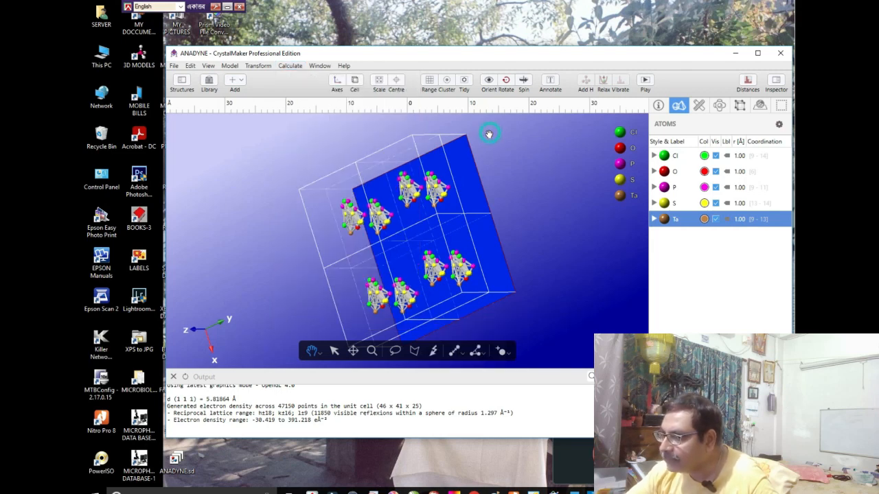
{"action": "left_click", "coordinate": [256, 66]}
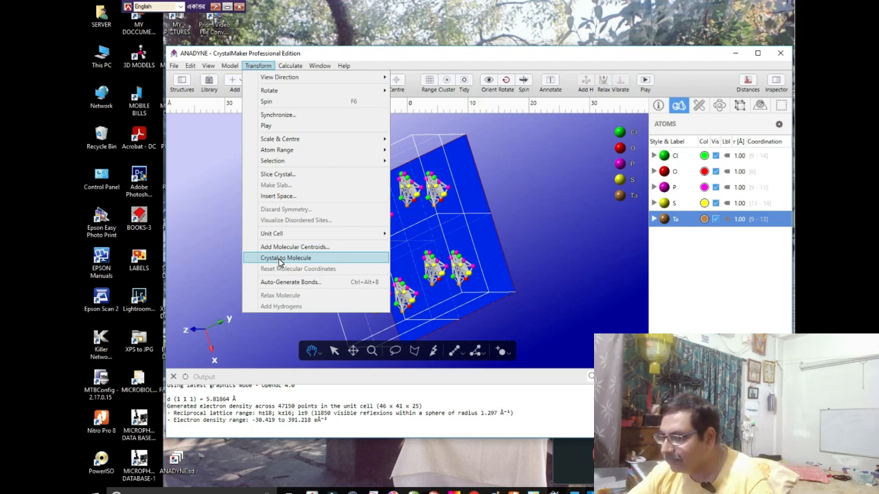
{"action": "left_click", "coordinate": [224, 245]}
{"action": "left_click", "coordinate": [229, 66]}
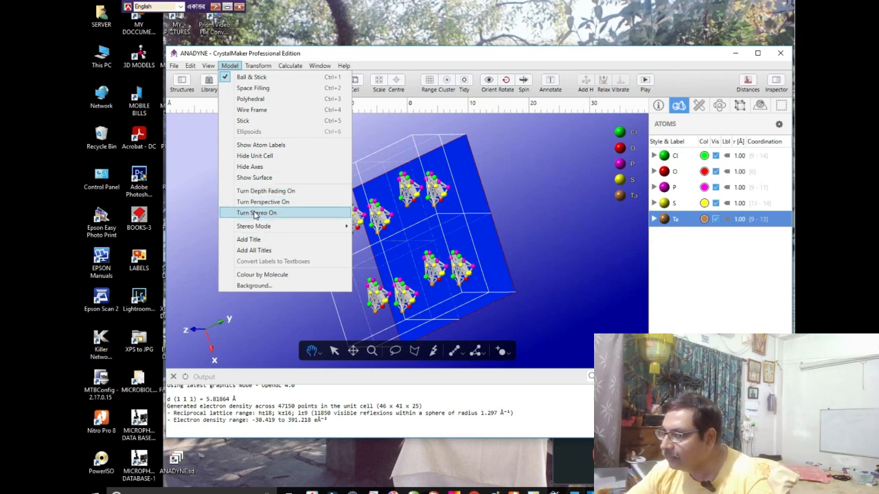
{"action": "mouse_move", "coordinate": [290, 66]}
{"action": "left_click", "coordinate": [491, 149]}
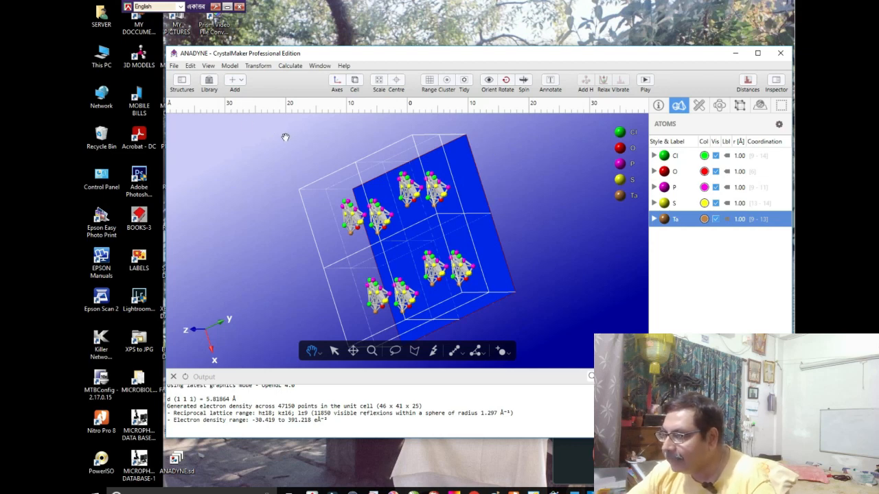
{"action": "left_click", "coordinate": [175, 66]}
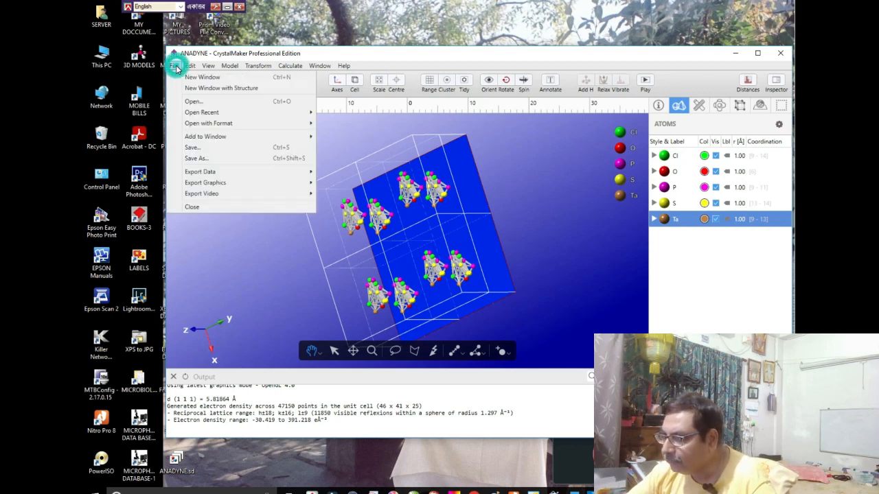
{"action": "mouse_move", "coordinate": [229, 67]}
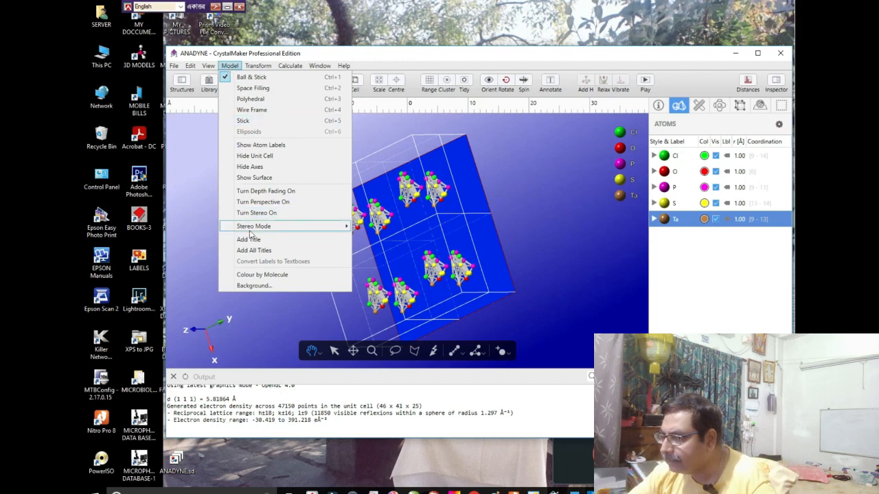
{"action": "mouse_move", "coordinate": [258, 65]}
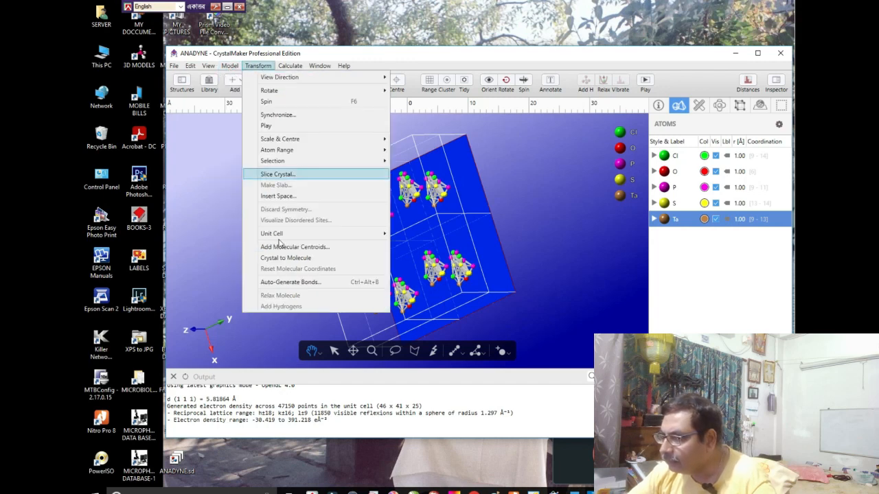
{"action": "left_click", "coordinate": [235, 200]}
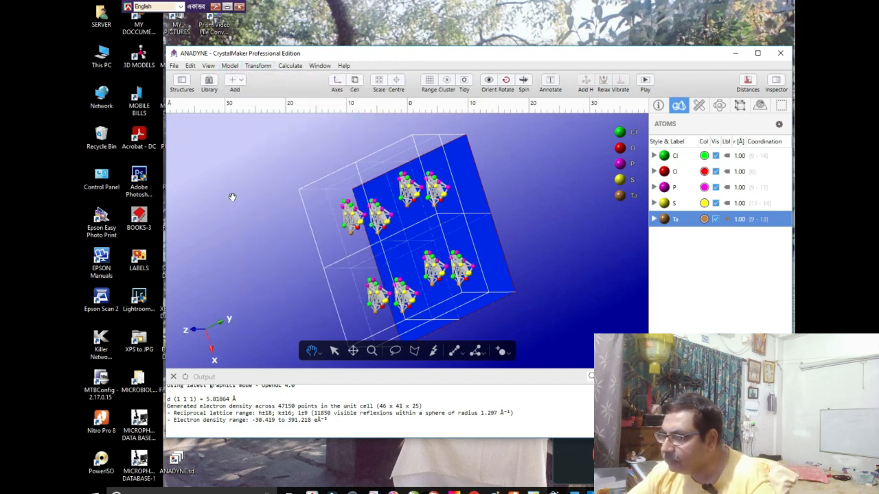
- Close the crystal document and import ANADYNE.sd from the desktop again as an MDL-format molecule
{"action": "left_click", "coordinate": [174, 65]}
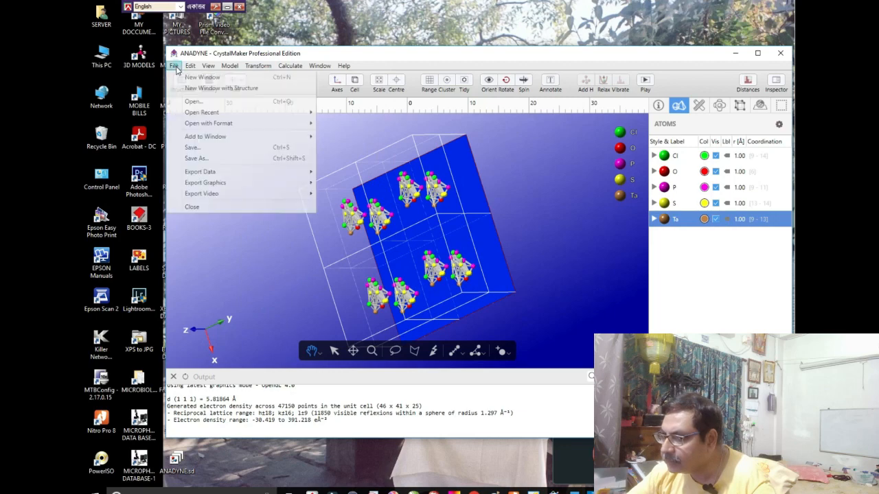
{"action": "left_click", "coordinate": [193, 206]}
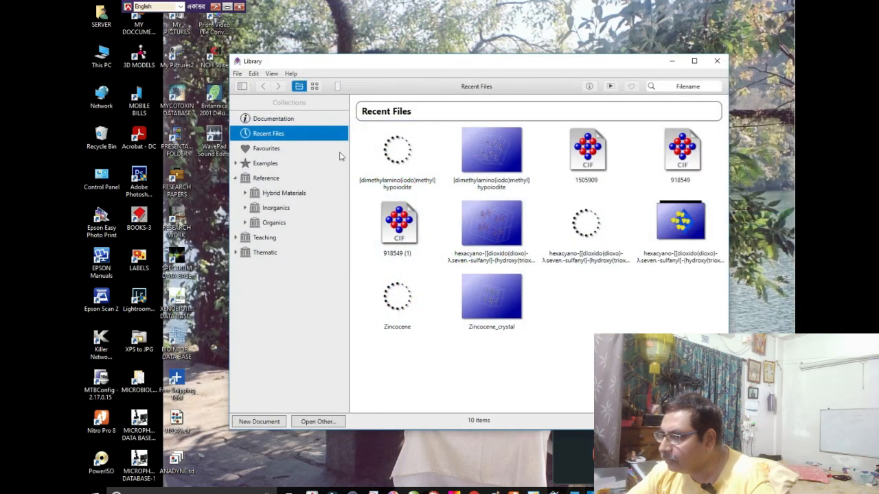
{"action": "left_click", "coordinate": [236, 73]}
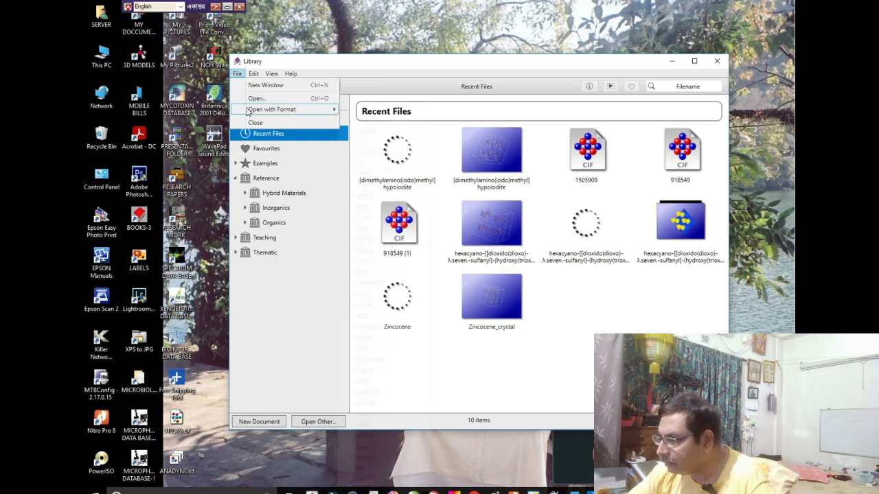
{"action": "mouse_move", "coordinate": [288, 109]}
{"action": "left_click", "coordinate": [364, 338]}
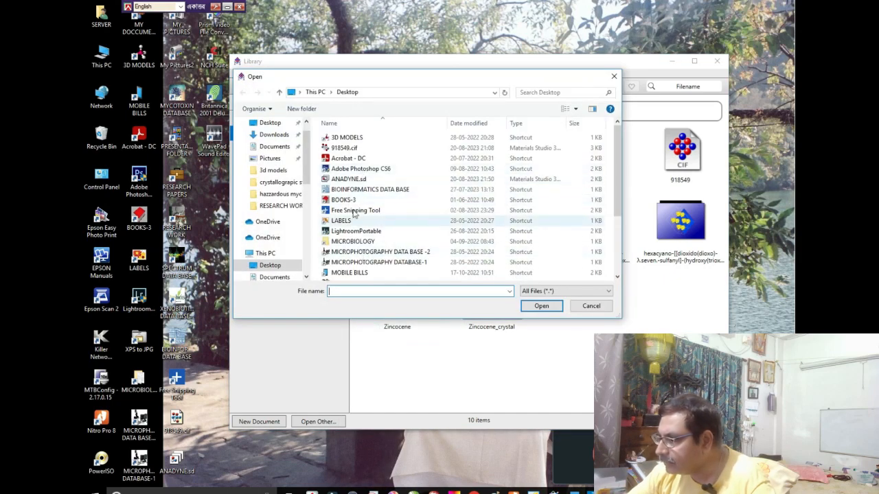
{"action": "left_click", "coordinate": [350, 180]}
{"action": "left_click", "coordinate": [524, 307]}
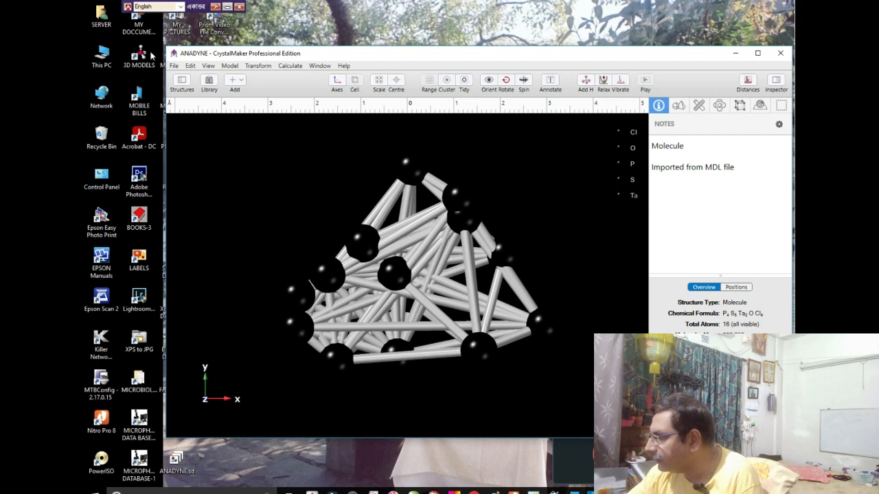
- Show the atom settings of the molecule and colour the Cl atoms bright green and the O atoms red
{"action": "left_click", "coordinate": [633, 133]}
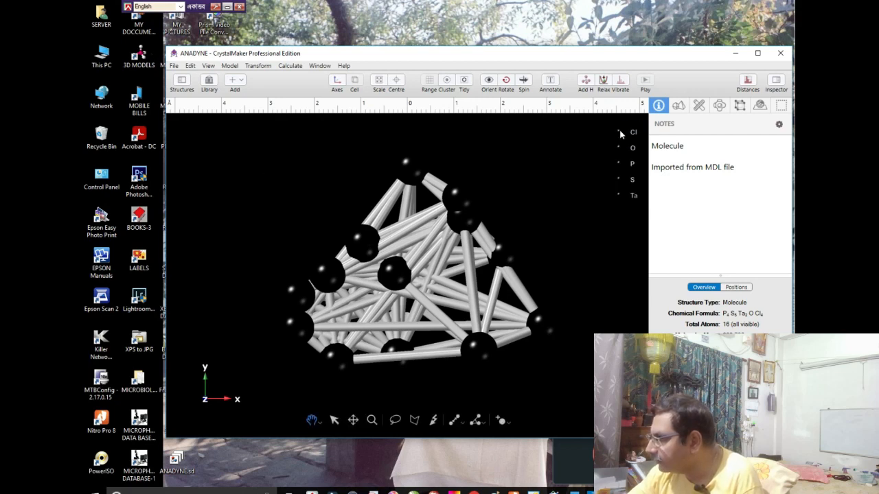
{"action": "left_click", "coordinate": [619, 130]}
{"action": "left_click", "coordinate": [634, 133]}
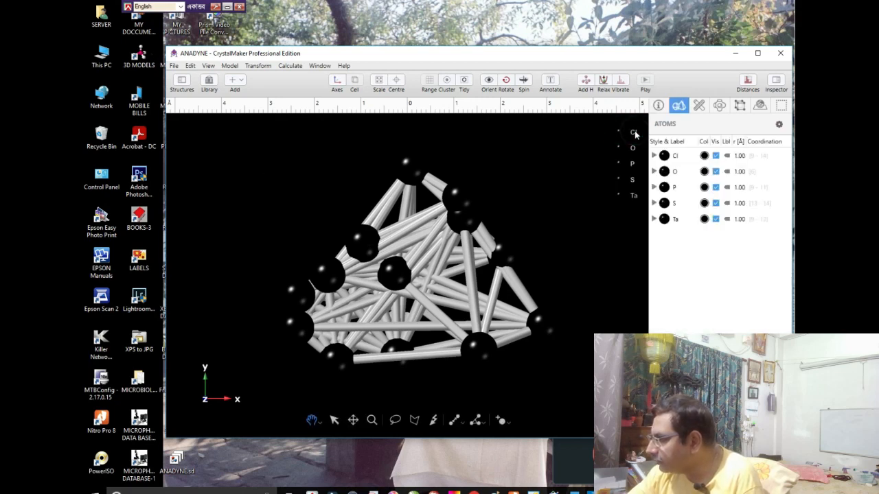
{"action": "left_click", "coordinate": [703, 156]}
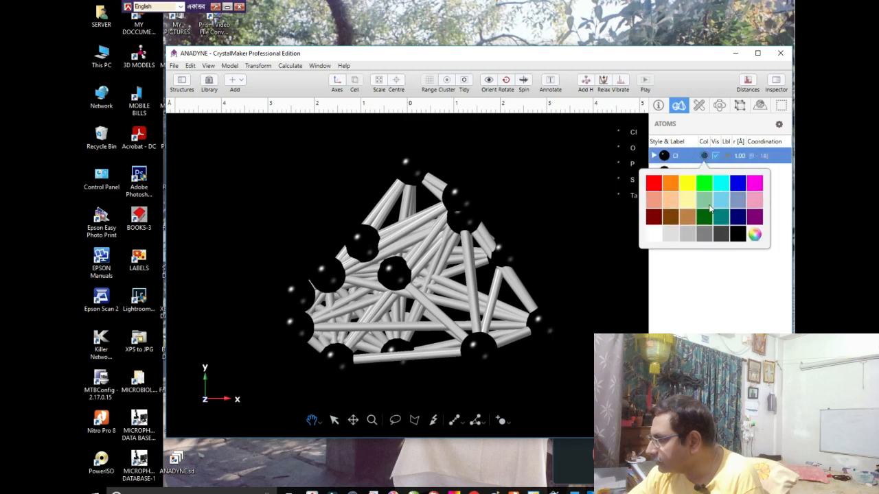
{"action": "left_click", "coordinate": [704, 183]}
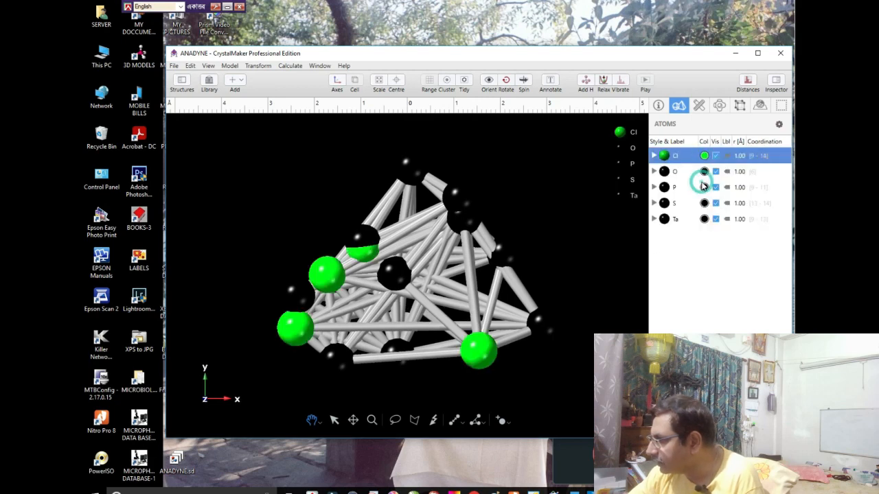
{"action": "left_click", "coordinate": [703, 171]}
{"action": "left_click", "coordinate": [654, 199]}
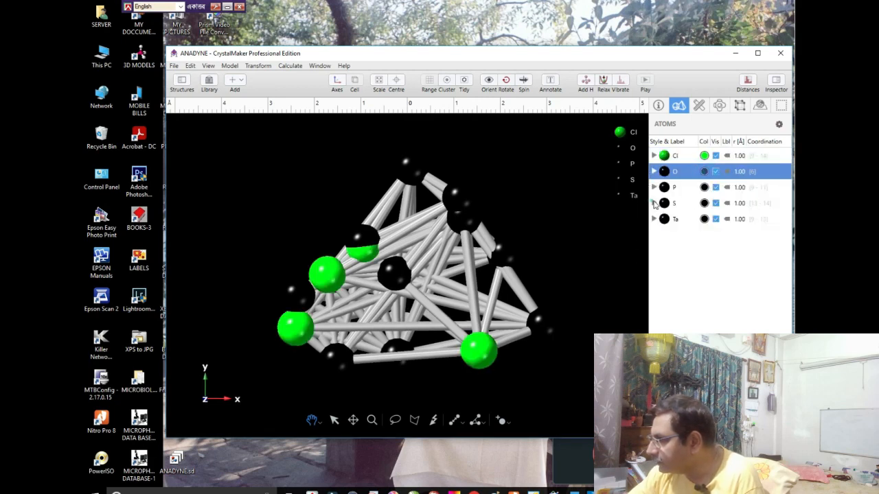
- Colour the P atoms light pink and the S atoms yellow, keeping the rendered sphere style
{"action": "left_click", "coordinate": [704, 188]}
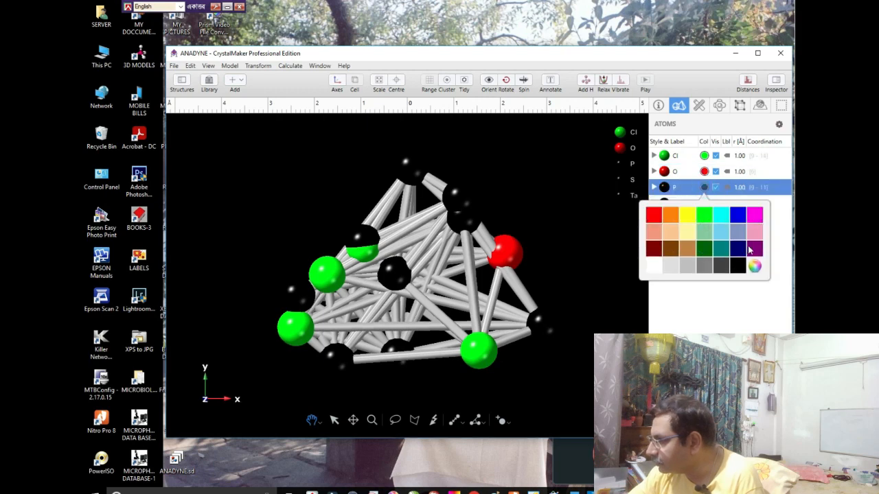
{"action": "left_click", "coordinate": [754, 233]}
{"action": "left_click", "coordinate": [664, 203]}
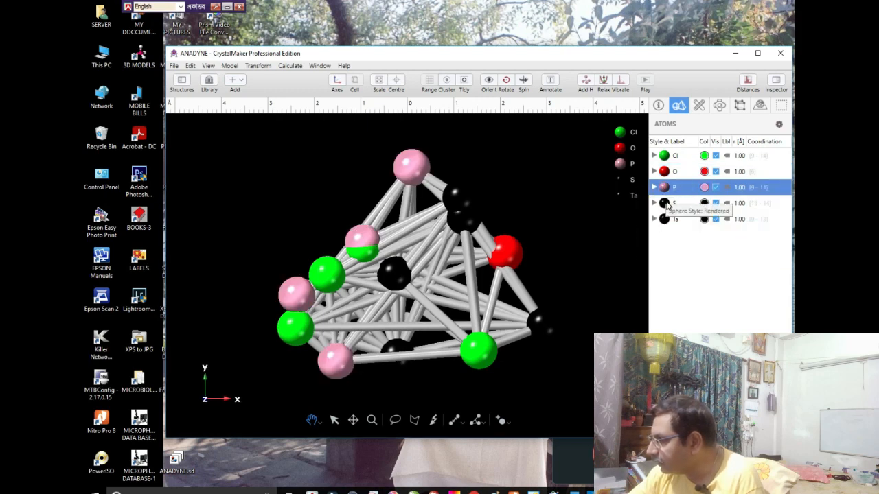
{"action": "left_click", "coordinate": [740, 255]}
{"action": "left_click", "coordinate": [704, 203]}
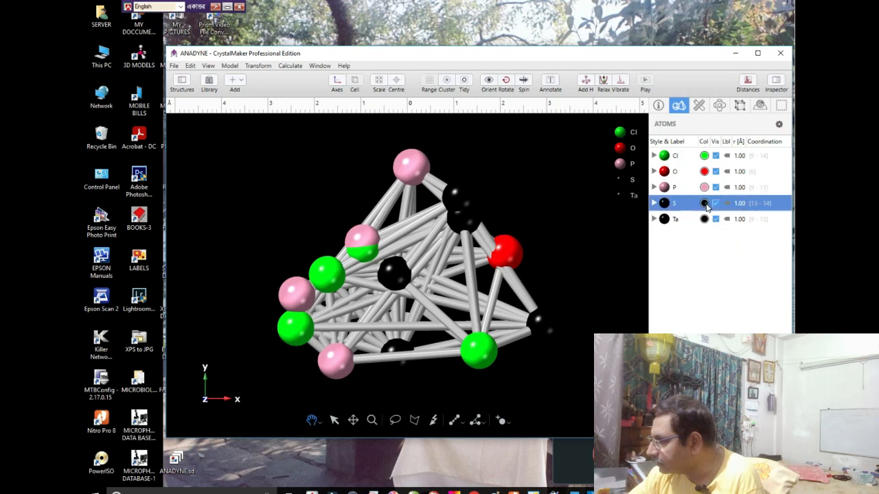
{"action": "left_click", "coordinate": [687, 234]}
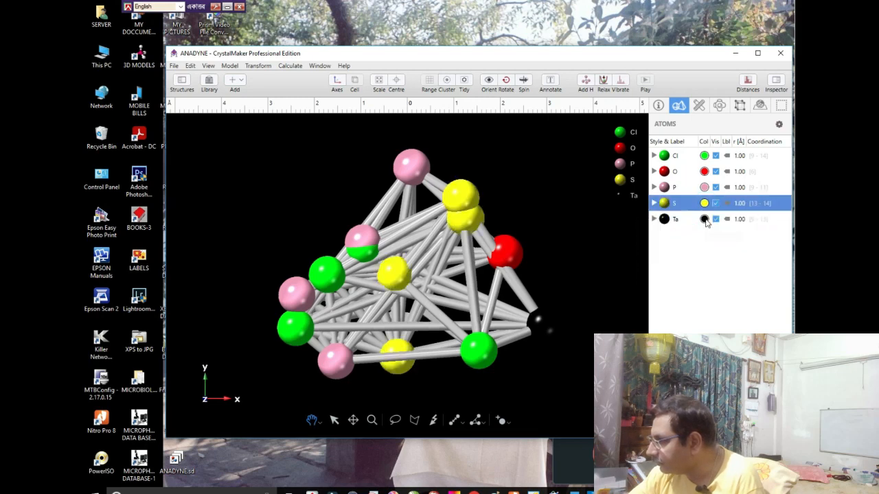
- Colour the Ta atoms light brown and tilt the molecule slightly
{"action": "left_click", "coordinate": [705, 219]}
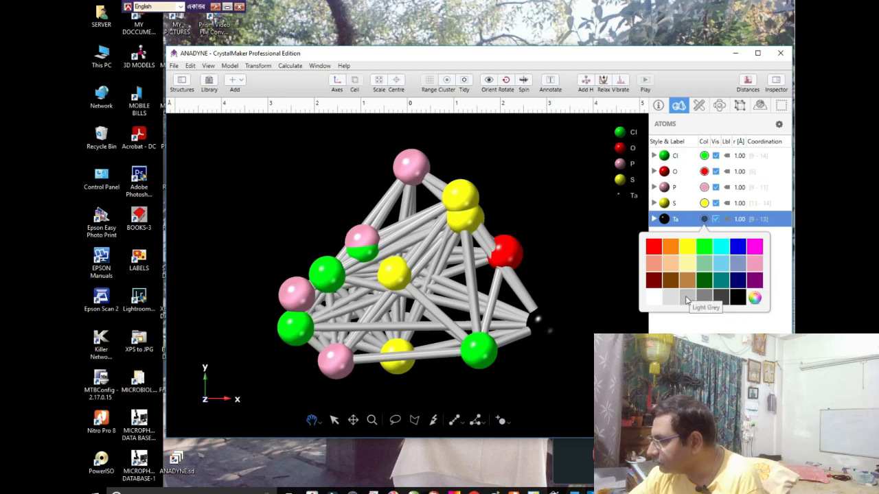
{"action": "left_click", "coordinate": [686, 280]}
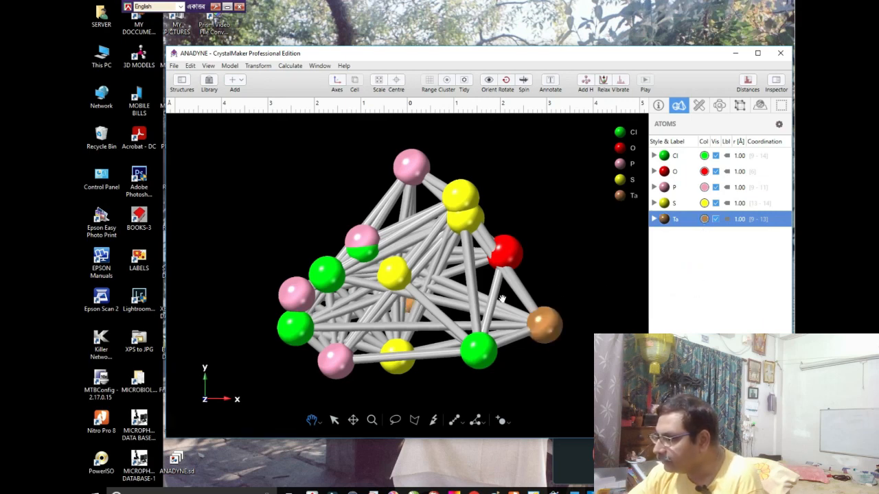
{"action": "mouse_move", "coordinate": [501, 300]}
{"action": "left_mouse_down"}
{"action": "mouse_move", "coordinate": [493, 296]}
{"action": "mouse_move", "coordinate": [505, 307]}
{"action": "left_mouse_up"}
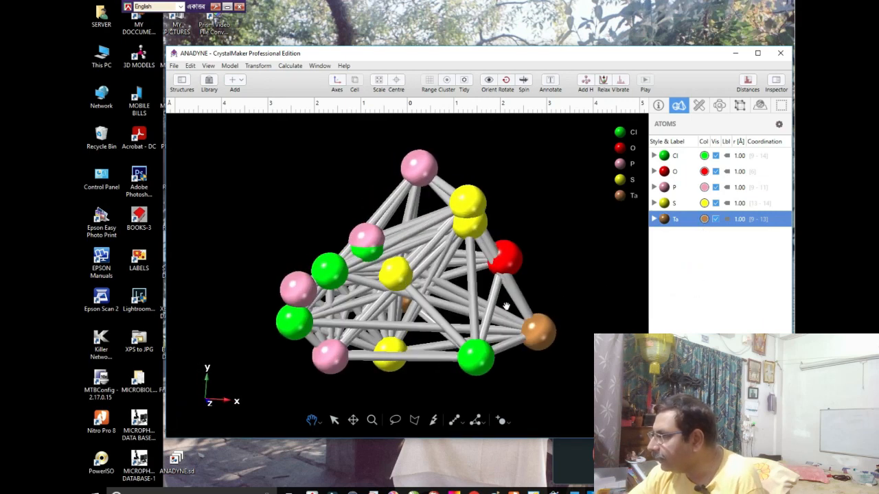
- Calculate the molecule's vibrational modes and display the 412.30 cm⁻¹ and 4192.76 cm⁻¹ modes in the spectrum
{"action": "left_click", "coordinate": [618, 90]}
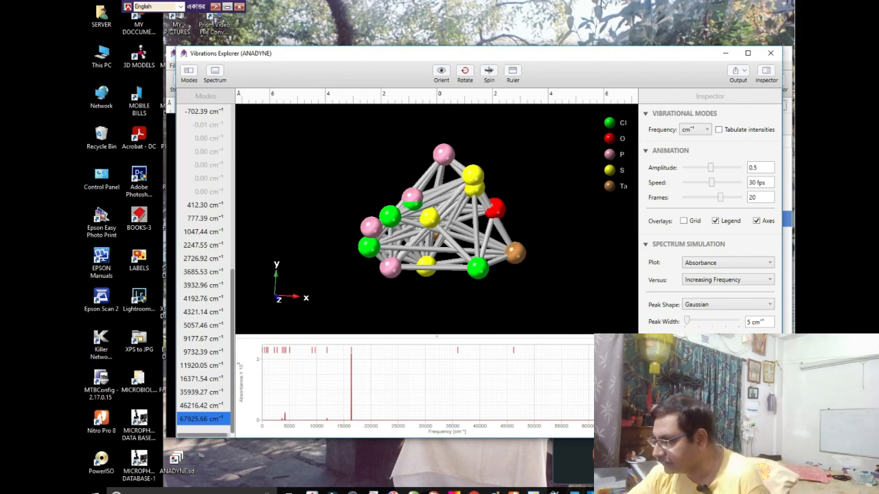
{"action": "left_click", "coordinate": [196, 205]}
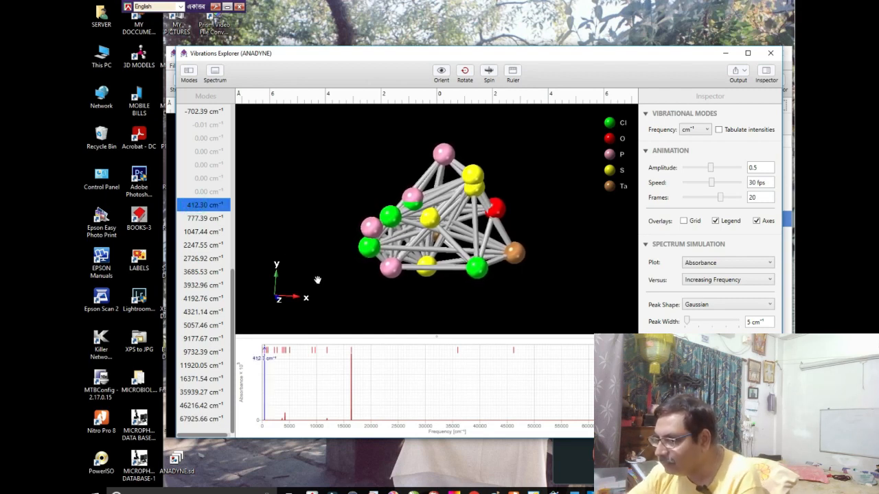
{"action": "left_click", "coordinate": [194, 300]}
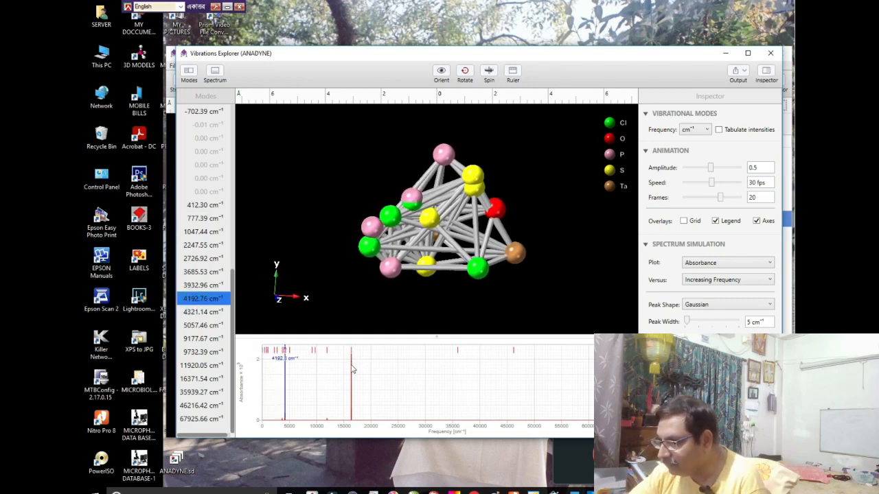
- Display the 4321.14, 5057.46 and 9732.39 cm⁻¹ vibrational modes in the absorbance spectrum
{"action": "left_click", "coordinate": [191, 314]}
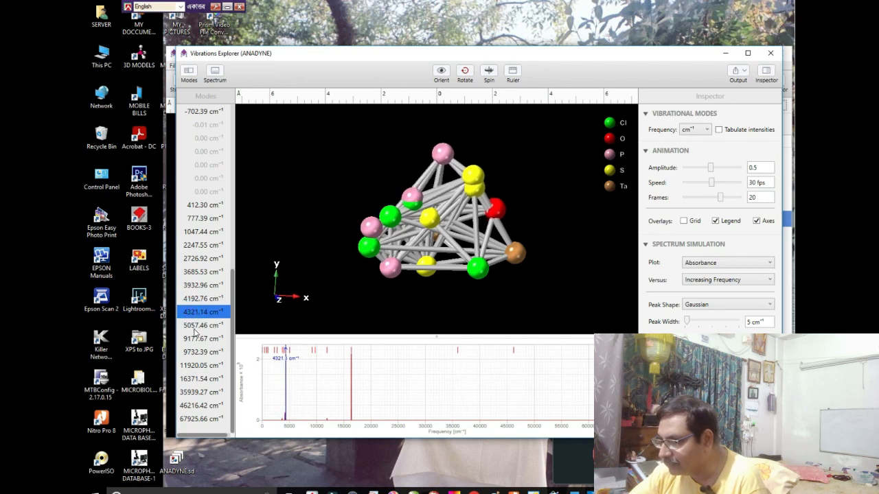
{"action": "left_click", "coordinate": [197, 326]}
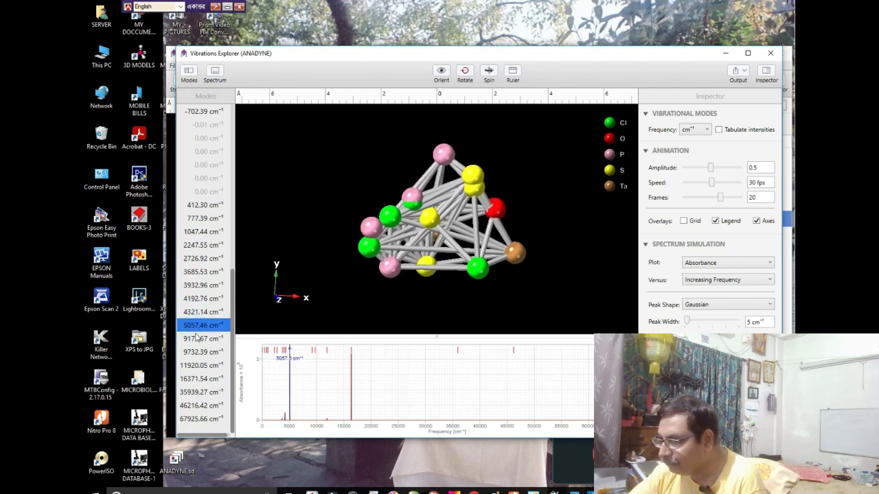
{"action": "left_click", "coordinate": [198, 352]}
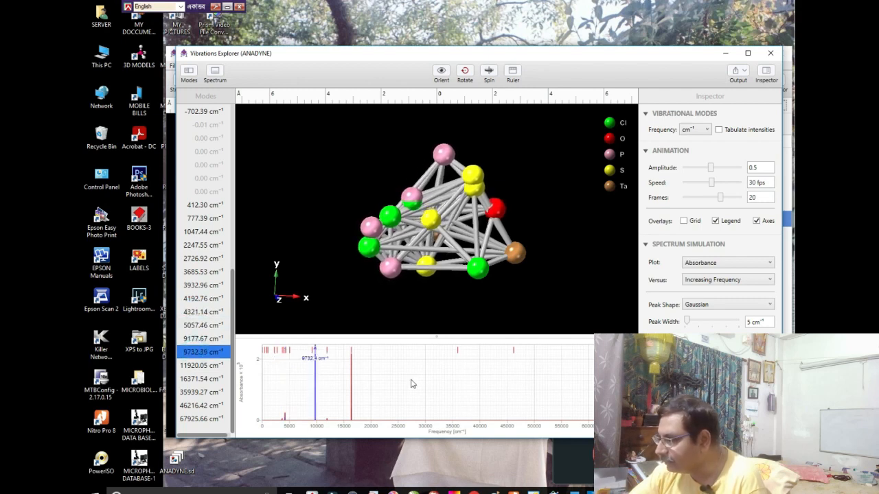
- Plot the spectrum as Transmittance, display the 67925.66, 412.30, 3685.53 and 46216.42 cm⁻¹ modes, and close the Vibrations Explorer
{"action": "left_click", "coordinate": [716, 266]}
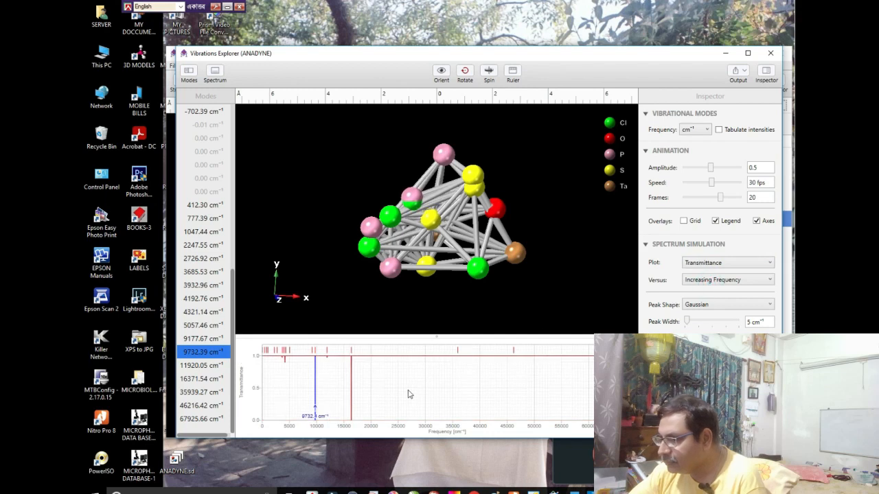
{"action": "left_click", "coordinate": [183, 420]}
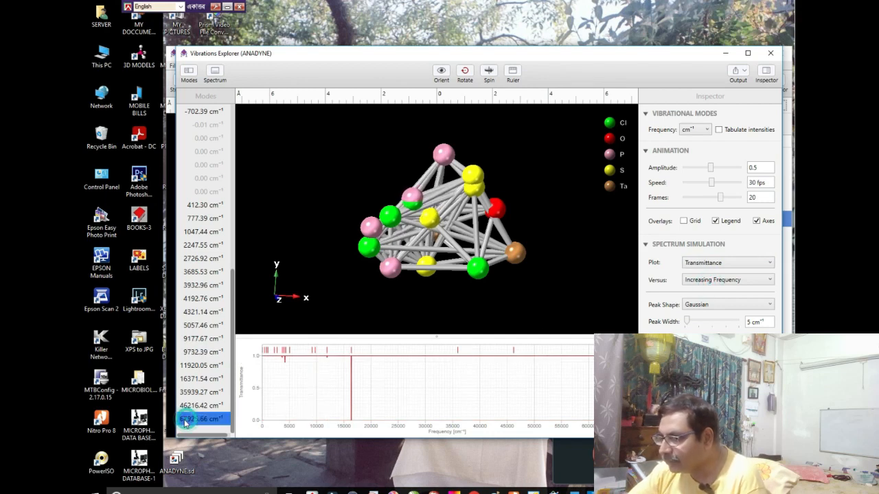
{"action": "left_click", "coordinate": [206, 206]}
{"action": "left_click", "coordinate": [198, 273]}
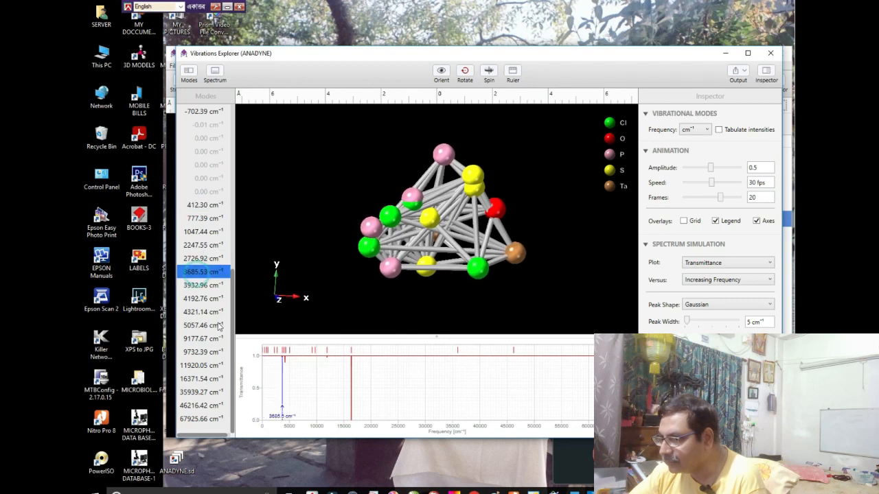
{"action": "left_click", "coordinate": [193, 407]}
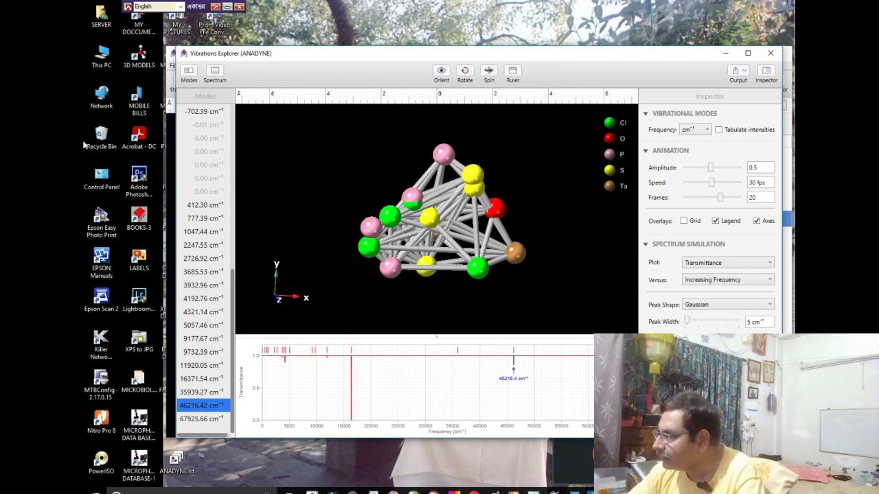
{"action": "left_click", "coordinate": [770, 55]}
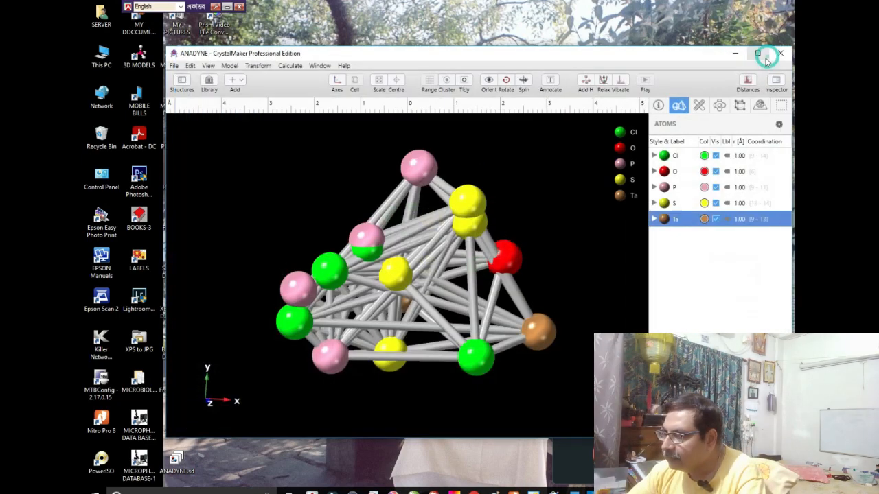
{"action": "left_click", "coordinate": [175, 66]}
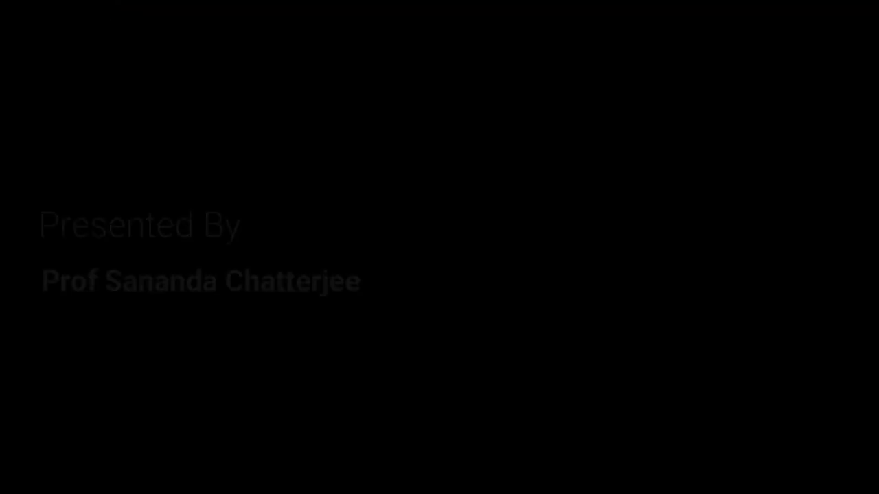